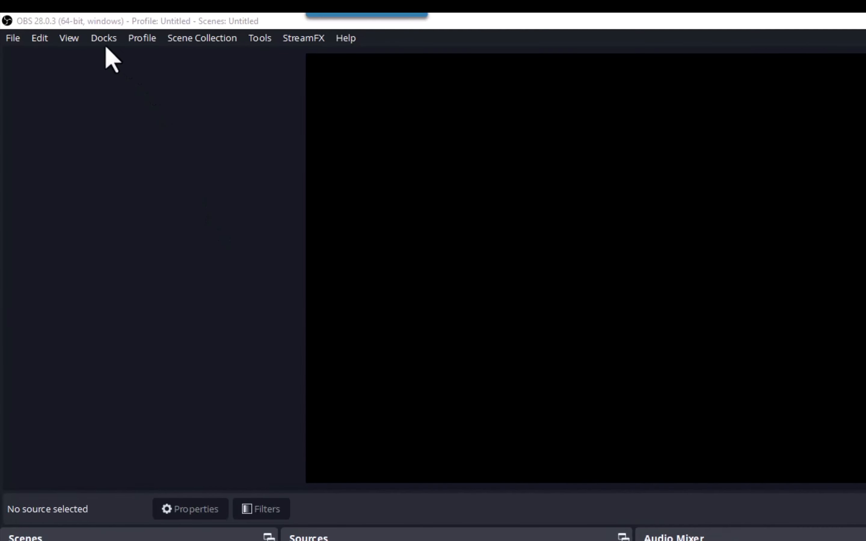
# Hide the Audio Mixer, Scene Transitions and Controls docks, keeping only the Scenes and Sources docks
pyautogui.click(138, 33)
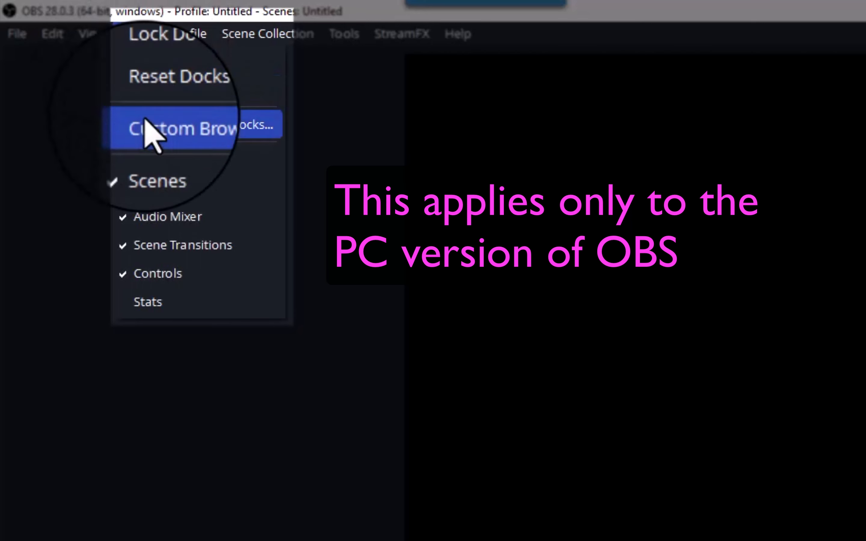
pyautogui.click(144, 216)
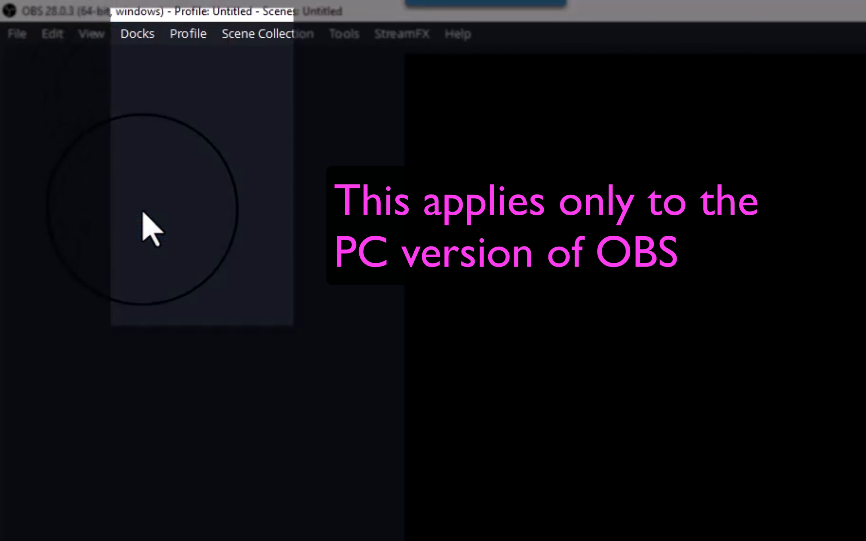
pyautogui.click(131, 43)
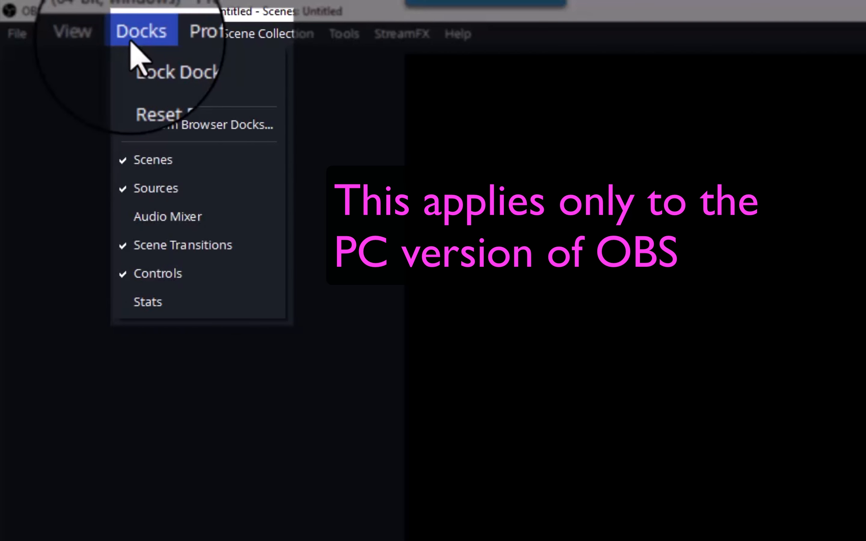
pyautogui.click(175, 245)
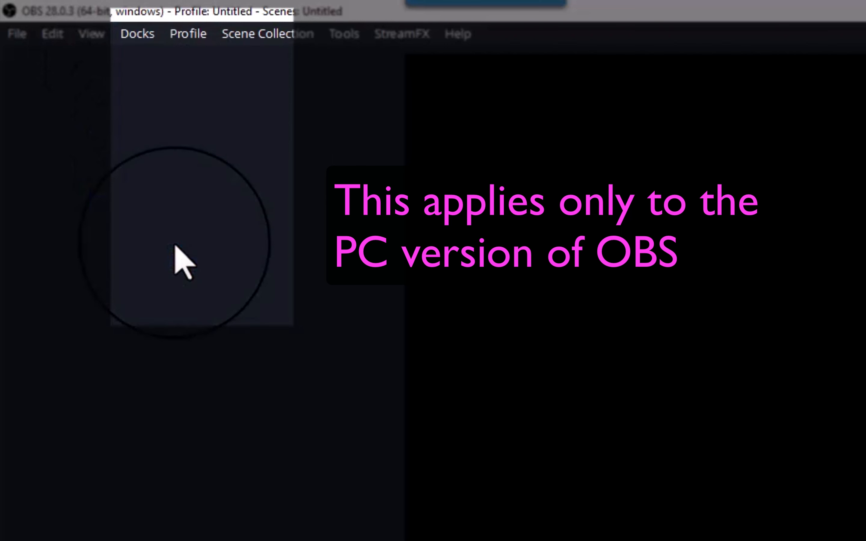
pyautogui.click(149, 39)
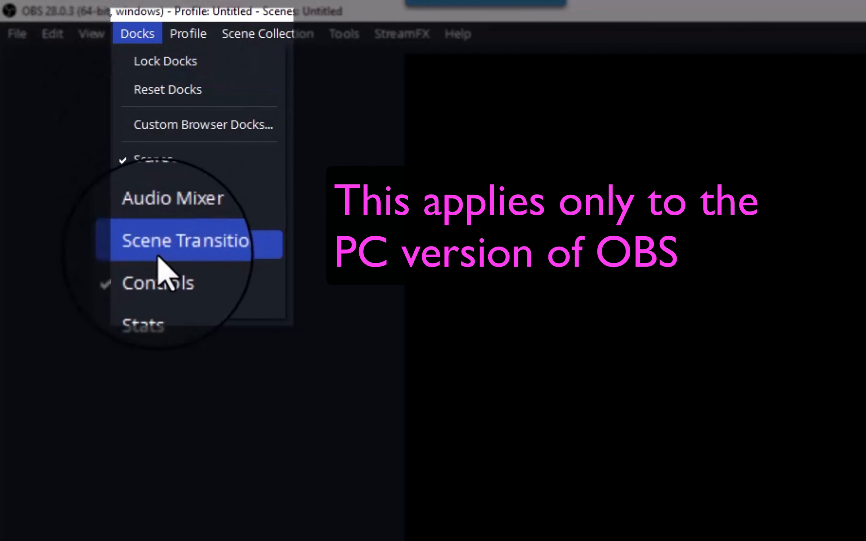
pyautogui.click(157, 282)
pyautogui.click(136, 39)
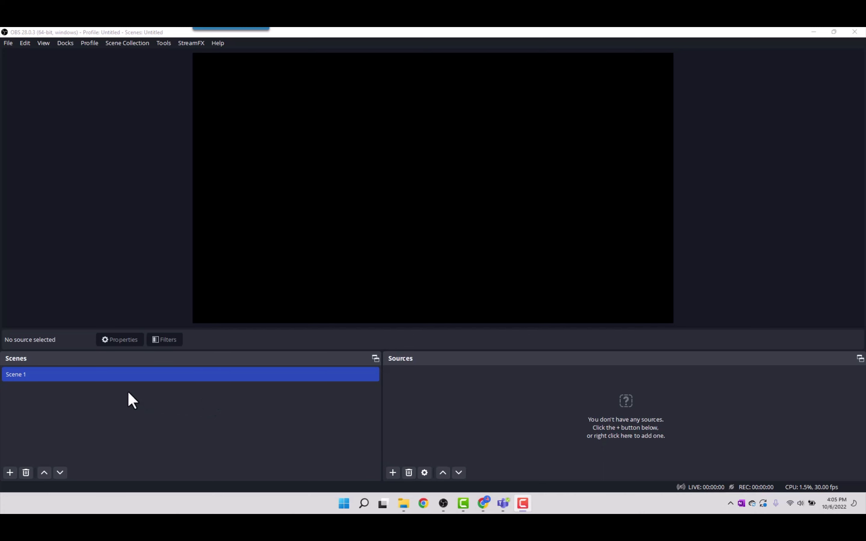
# Add a new scene named Scene 2 to the scene list
pyautogui.rightClick(128, 399)
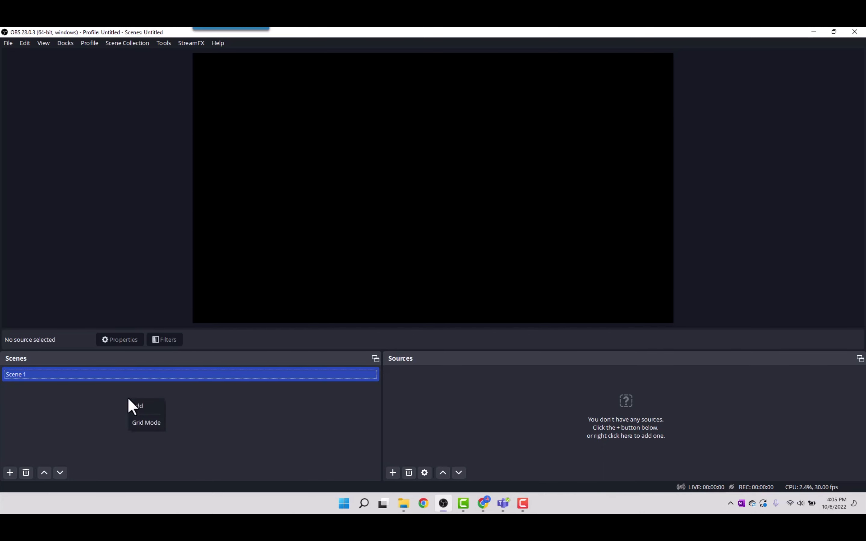
pyautogui.click(154, 408)
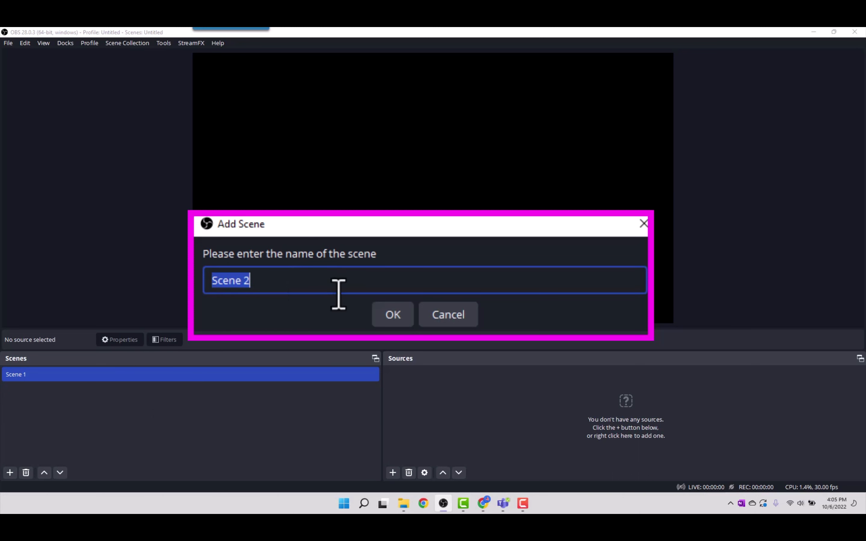
pyautogui.click(390, 315)
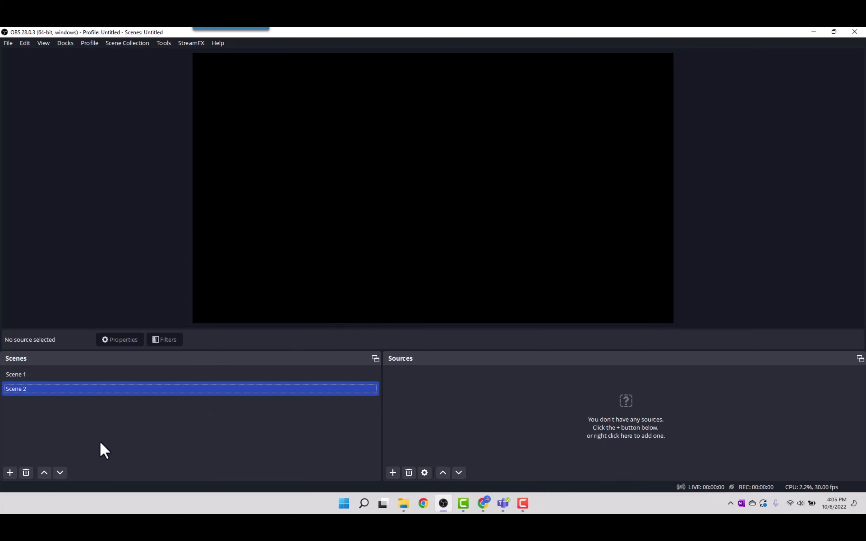
# Try to add another scene that reuses the name Scene 2
pyautogui.click(45, 473)
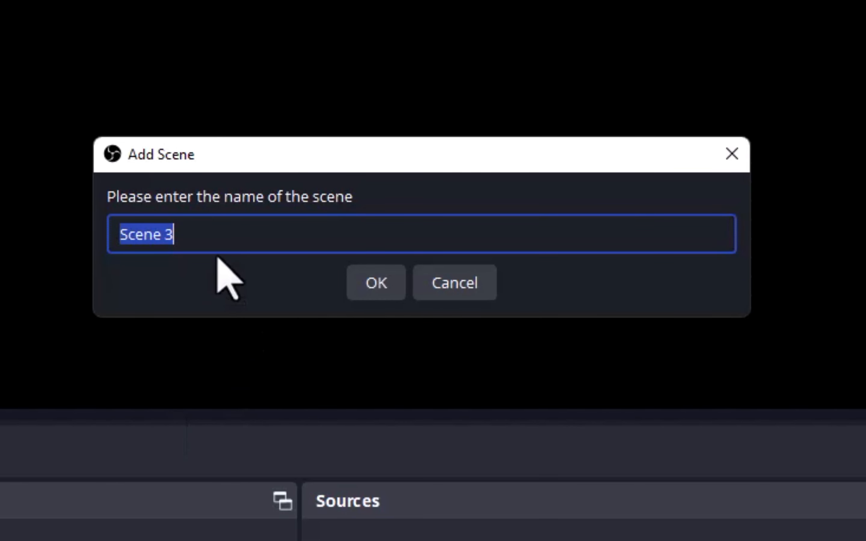
pyautogui.click(212, 246)
pyautogui.press('BackSpace')
pyautogui.write('2')
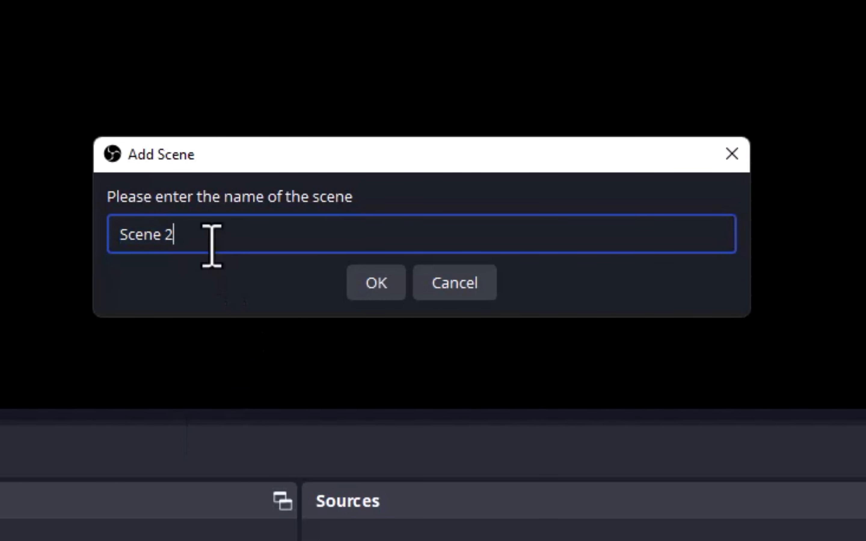
pyautogui.click(368, 285)
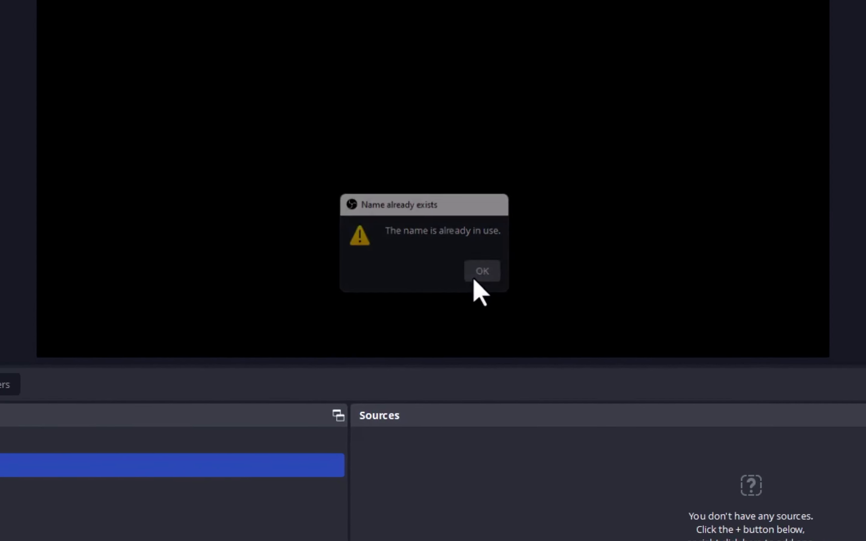
pyautogui.click(498, 281)
# Bring up the choices for adding a source to Scene 2
pyautogui.rightClick(434, 399)
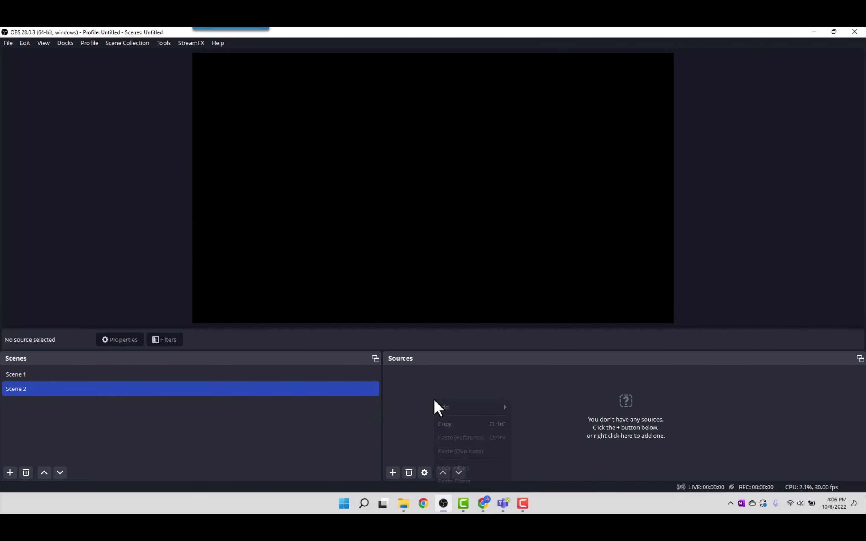
pyautogui.moveTo(464, 410)
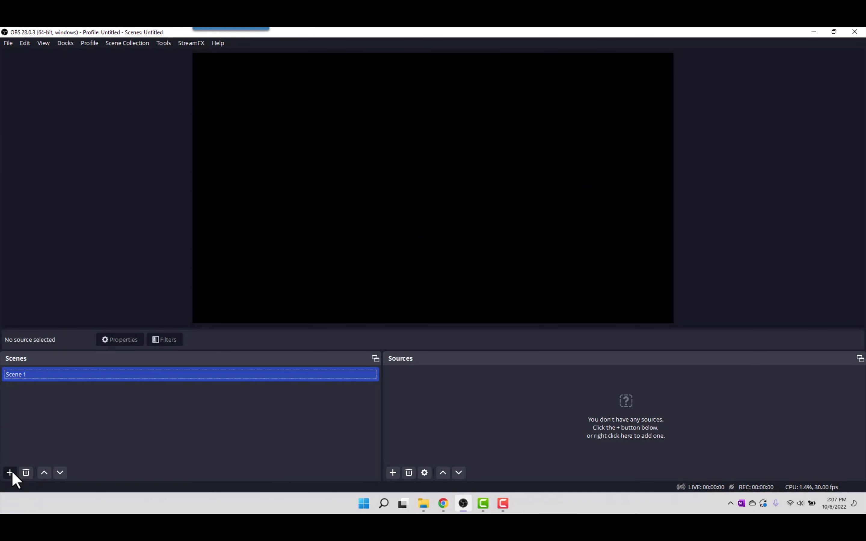
# Add a new scene named On Screen
pyautogui.click(10, 472)
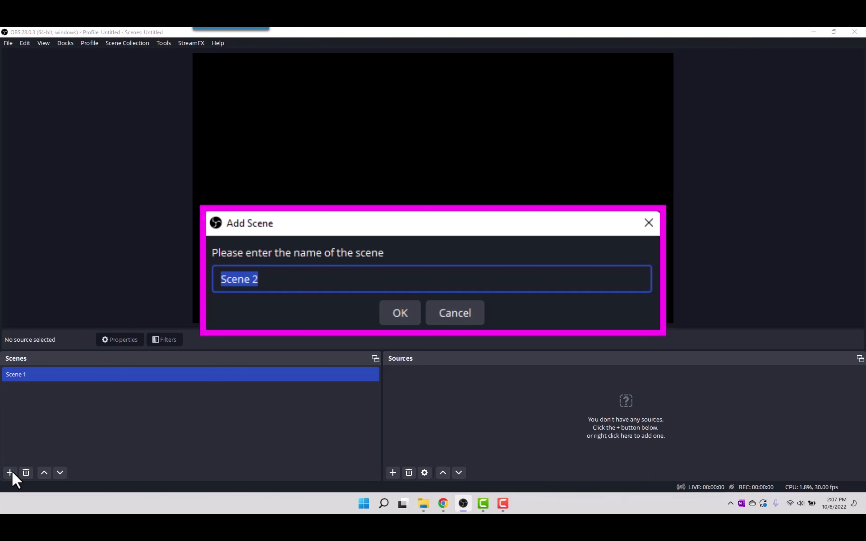
pyautogui.write('On Scre')
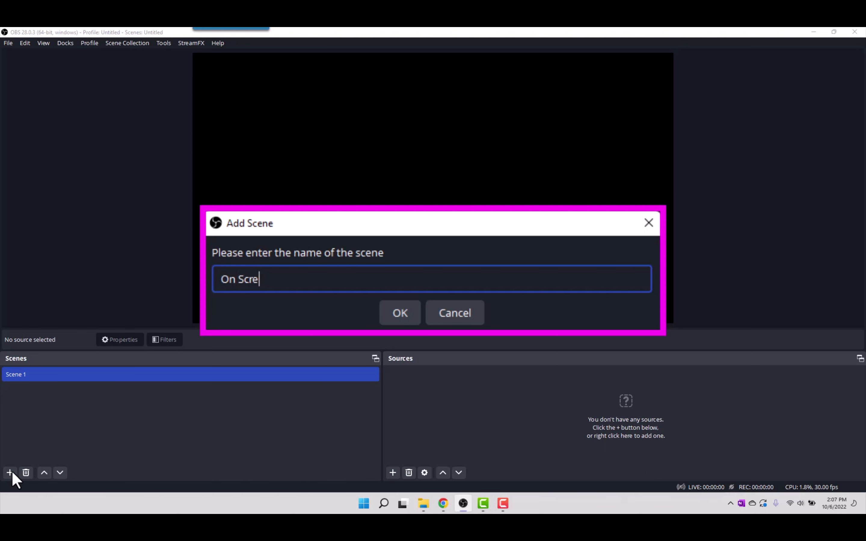
pyautogui.write('en')
pyautogui.click(403, 311)
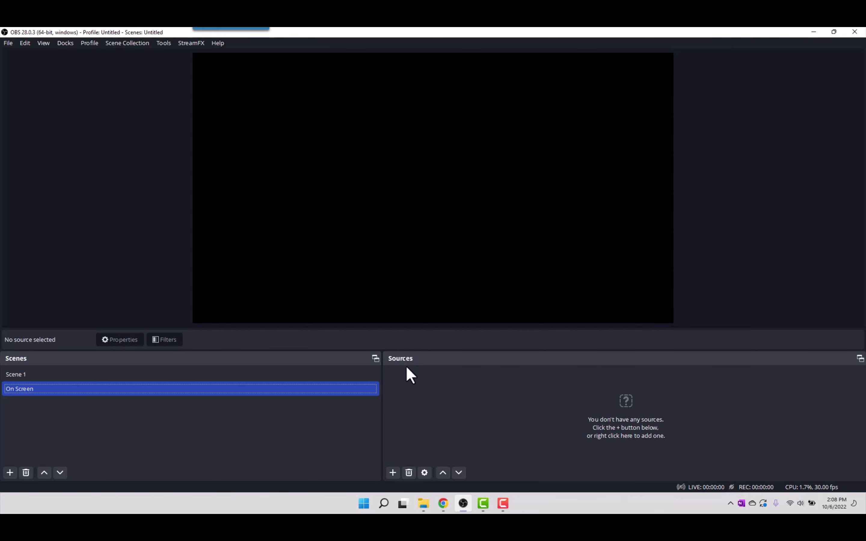
# Add a new Video Capture Device source named Laptop Camera using EasyCamera, and enlarge it to fill the canvas
pyautogui.click(395, 476)
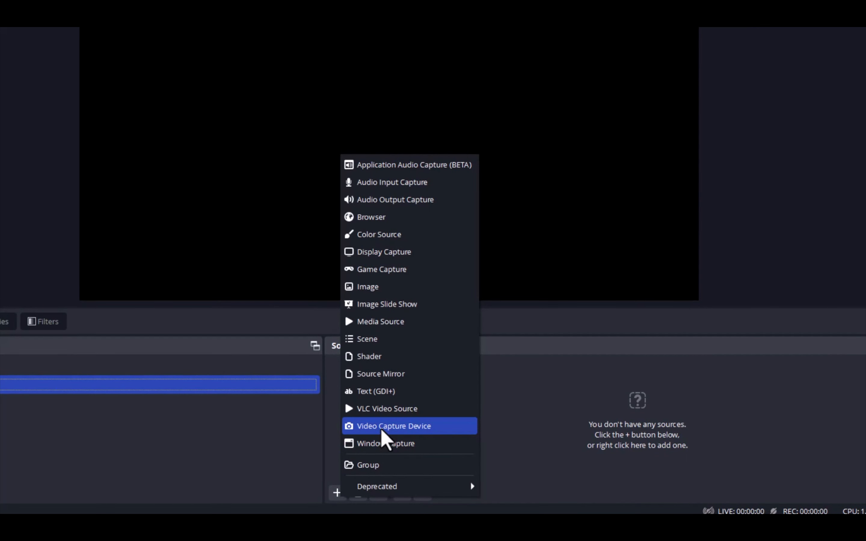
pyautogui.click(381, 429)
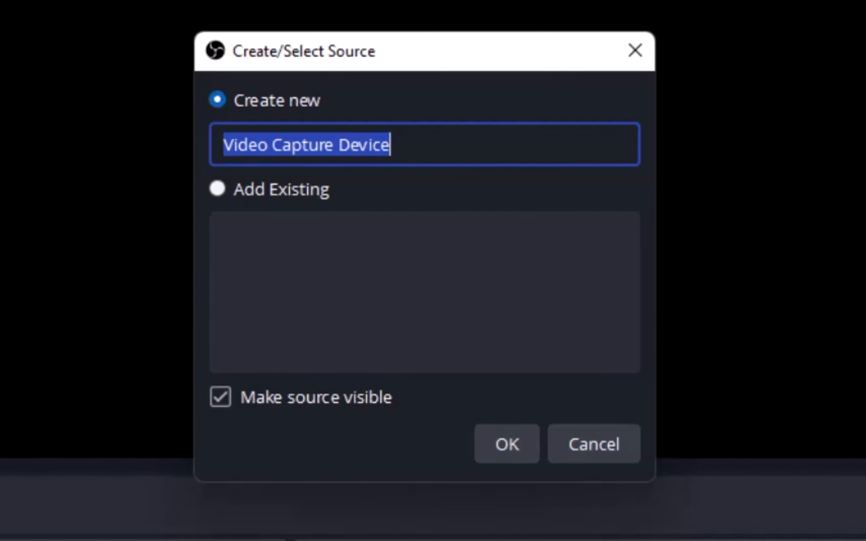
pyautogui.write('Laptopn')
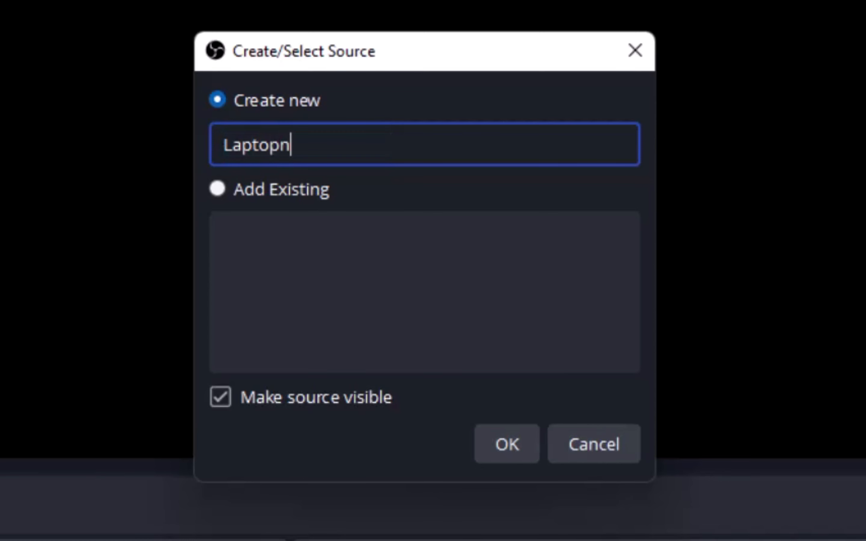
pyautogui.press('BackSpace')
pyautogui.write('Camera')
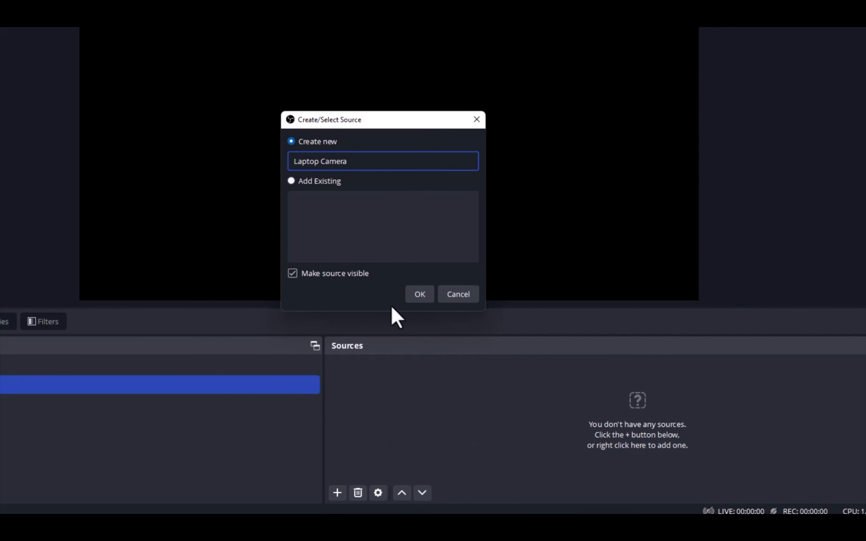
pyautogui.click(417, 295)
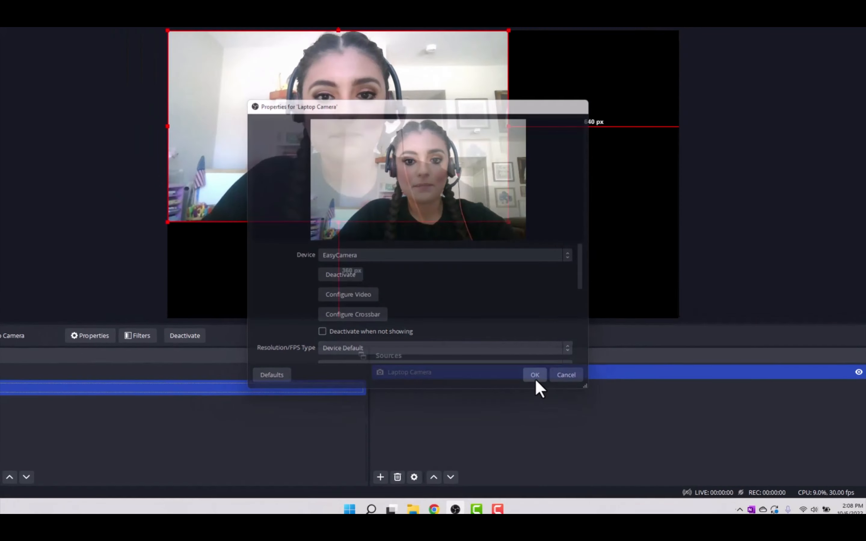
pyautogui.click(526, 373)
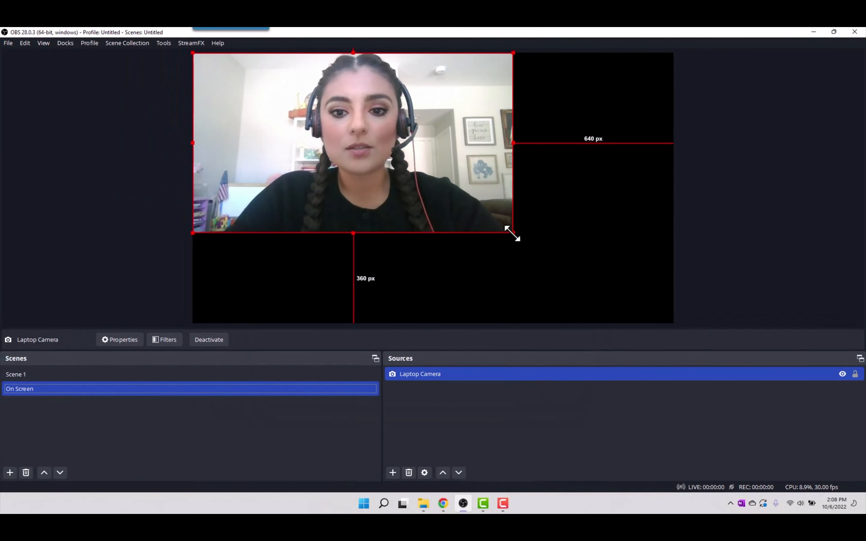
pyautogui.moveTo(513, 232); pyautogui.dragTo(673, 323)
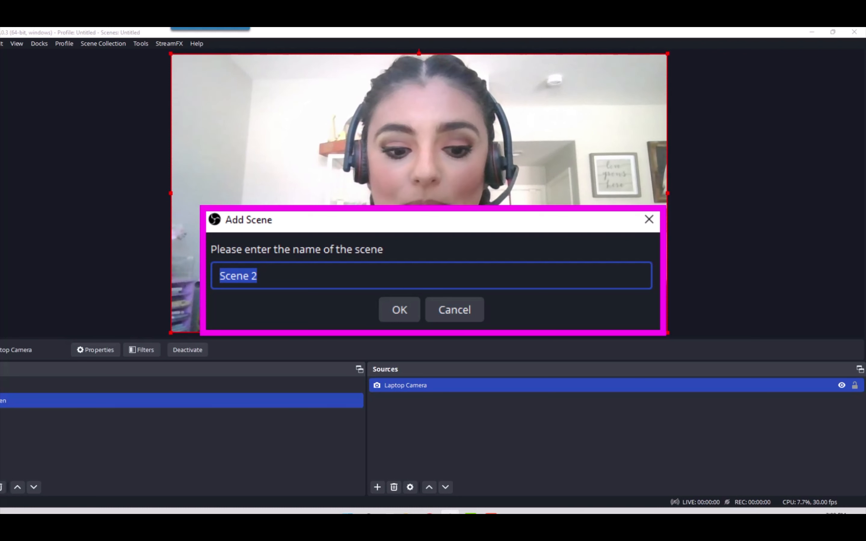
# Add another scene named On Screen w Name
pyautogui.write('On')
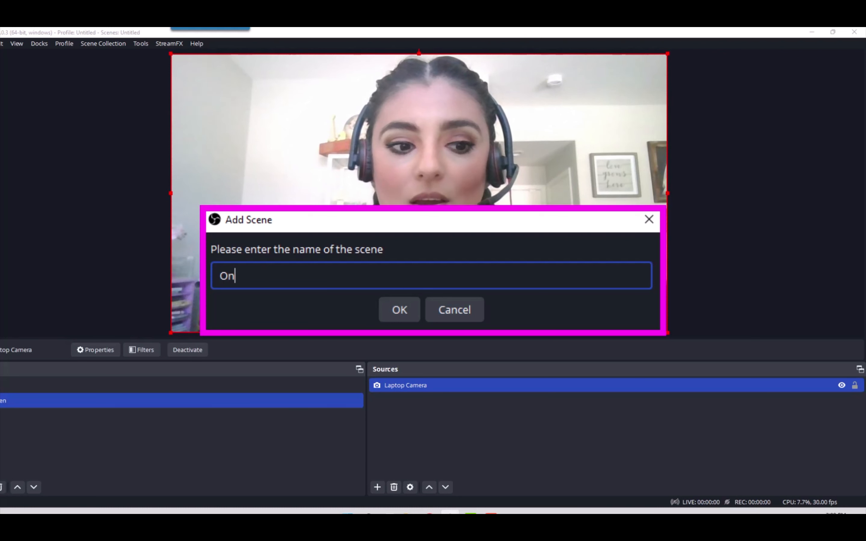
pyautogui.write(' Screen')
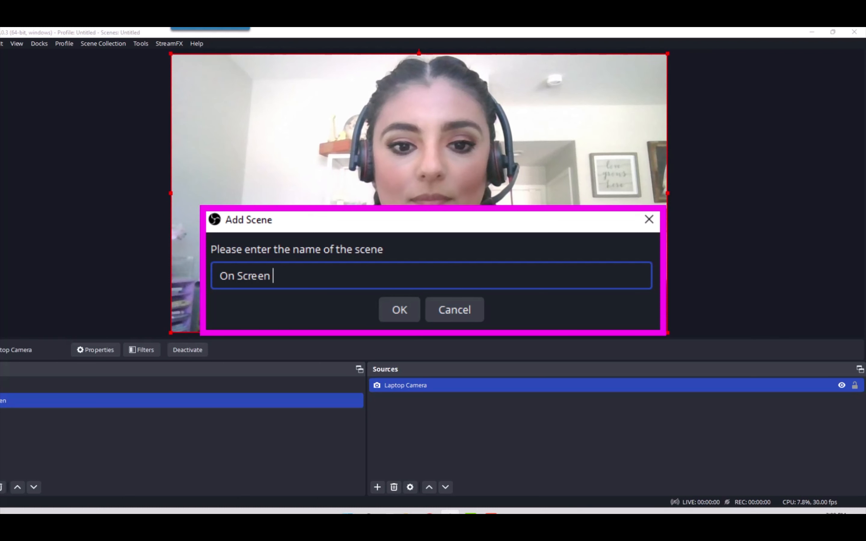
pyautogui.write(' w Name')
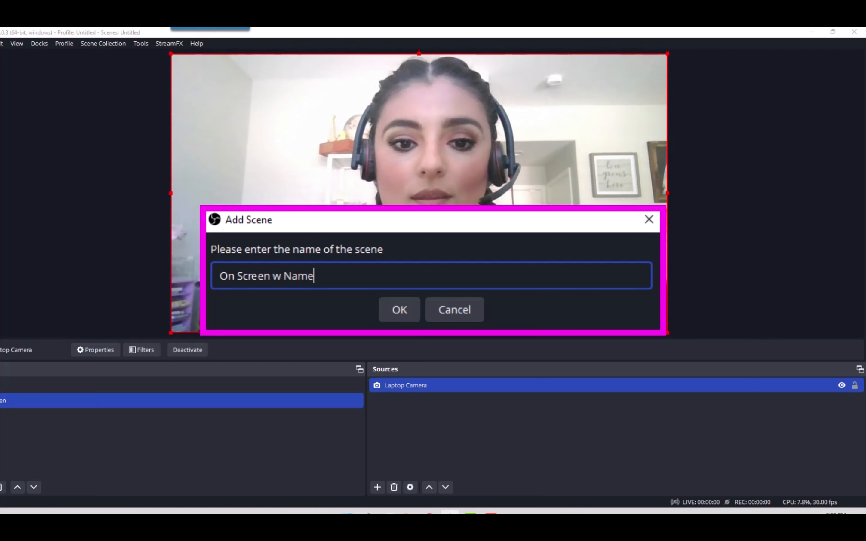
pyautogui.click(407, 315)
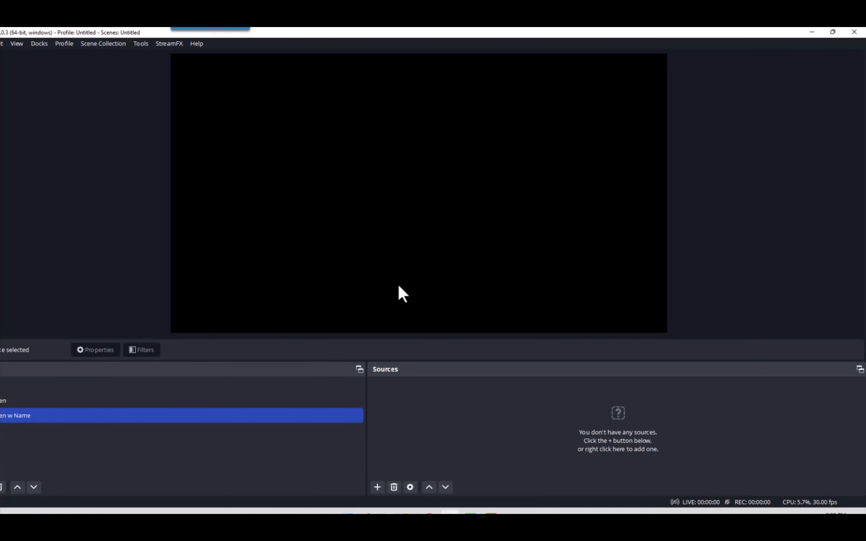
# Add the existing Laptop Camera video capture source to the On Screen w Name scene and enlarge it to fill the canvas
pyautogui.click(294, 400)
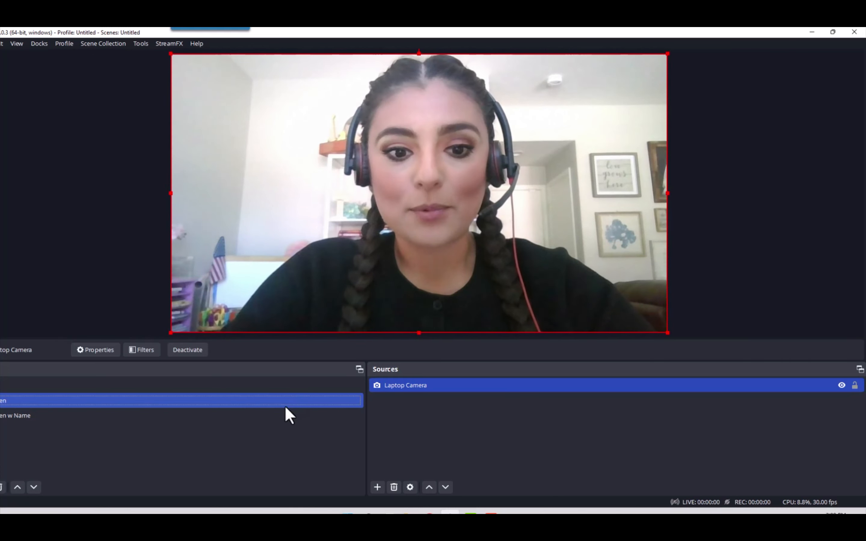
pyautogui.click(282, 416)
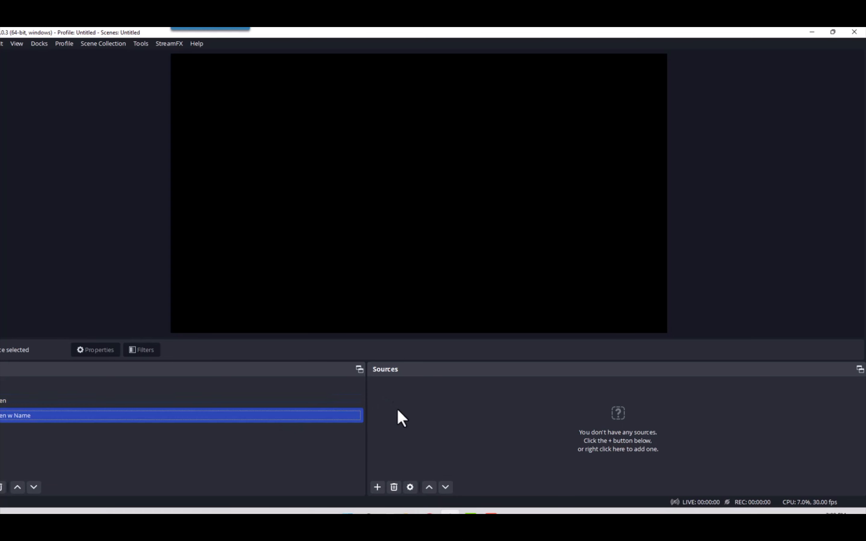
pyautogui.click(376, 486)
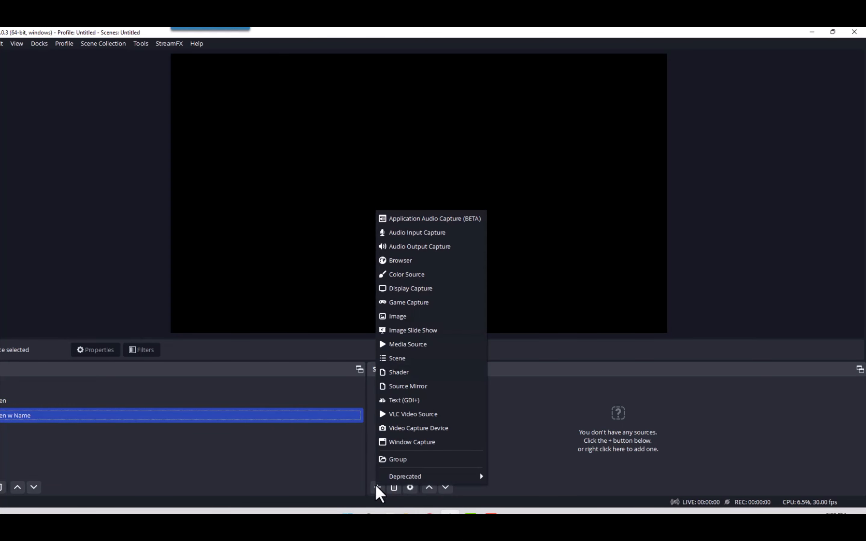
pyautogui.click(467, 428)
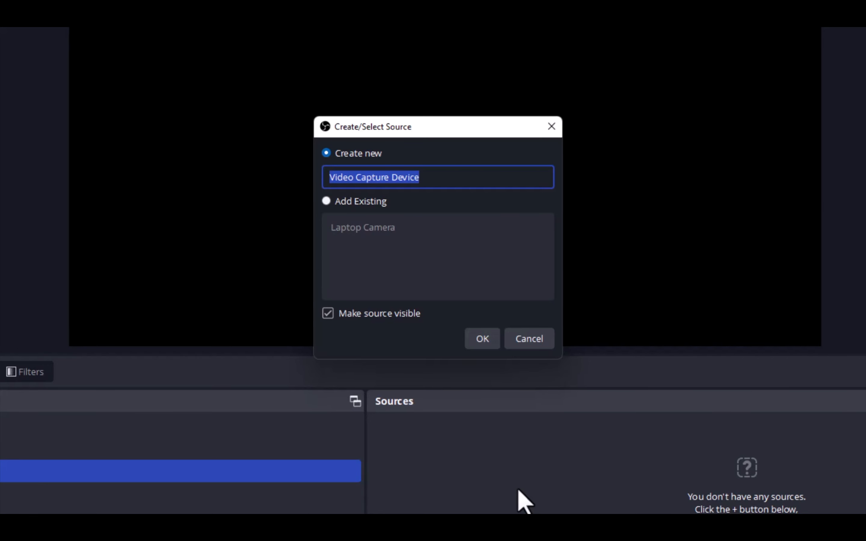
pyautogui.click(326, 201)
pyautogui.click(339, 226)
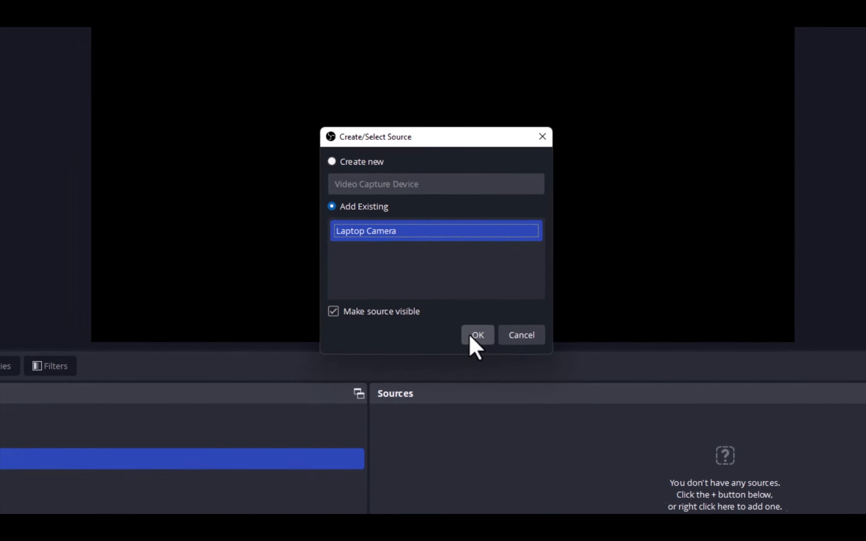
pyautogui.click(476, 340)
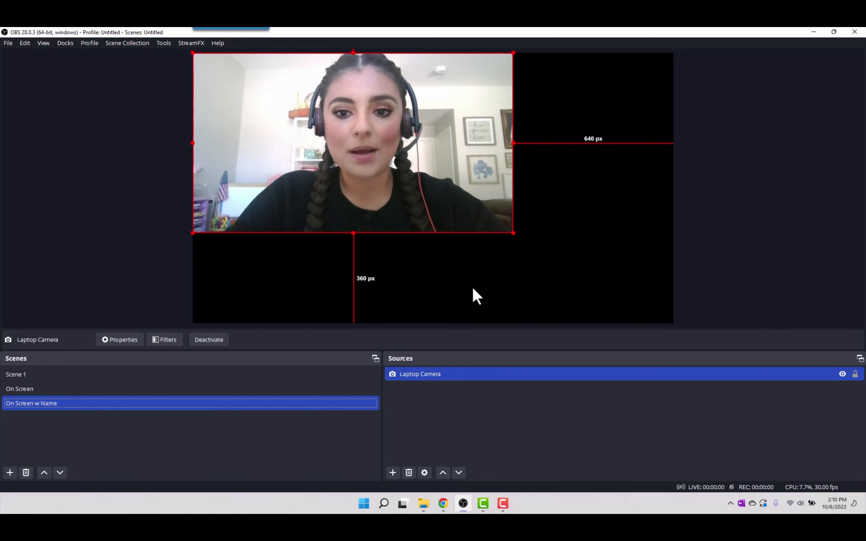
pyautogui.moveTo(512, 233); pyautogui.dragTo(676, 318)
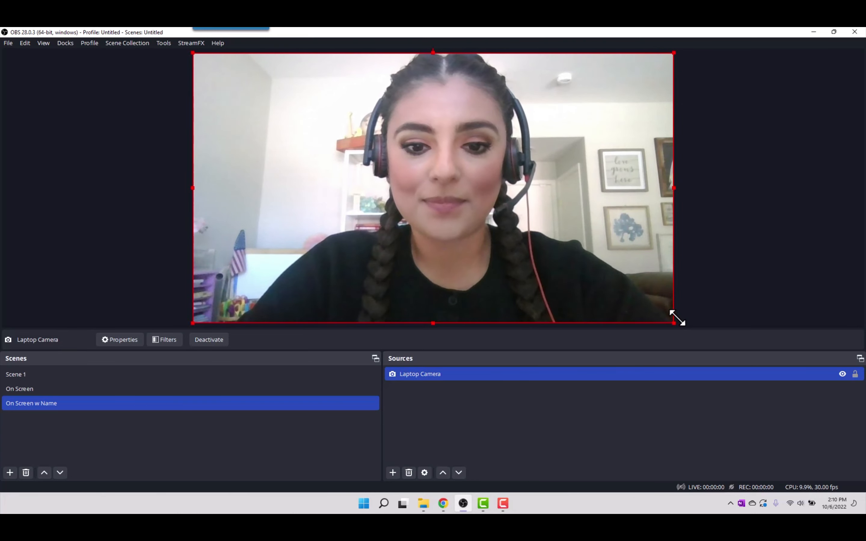
# Create a new Text (GDI+) source named Faculty Name in the On Screen w Name scene
pyautogui.click(413, 448)
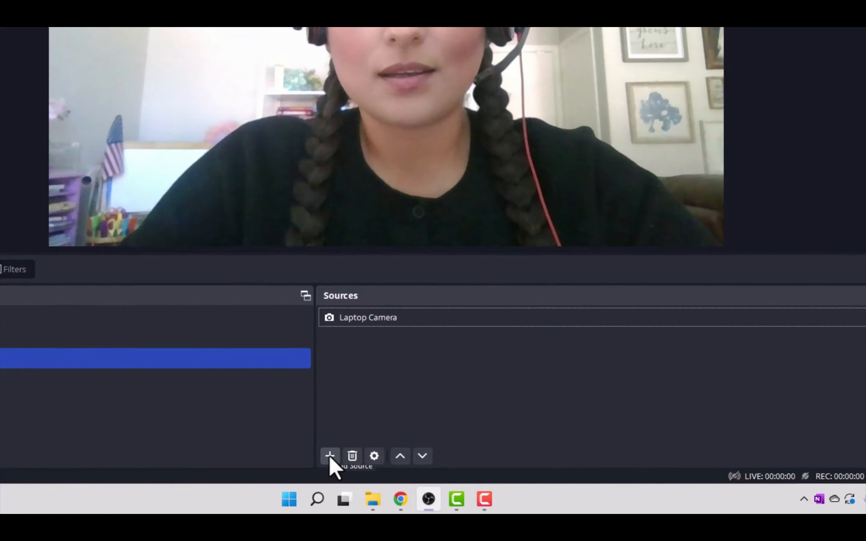
pyautogui.click(330, 456)
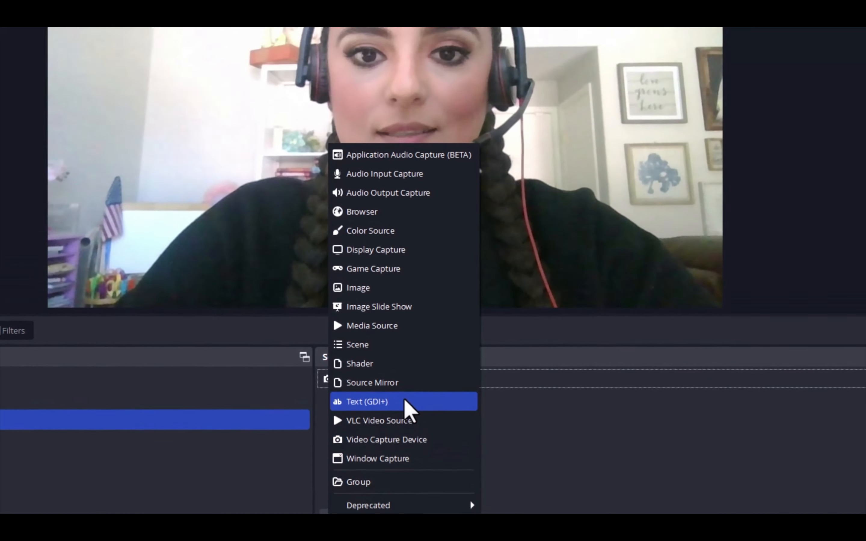
pyautogui.click(407, 342)
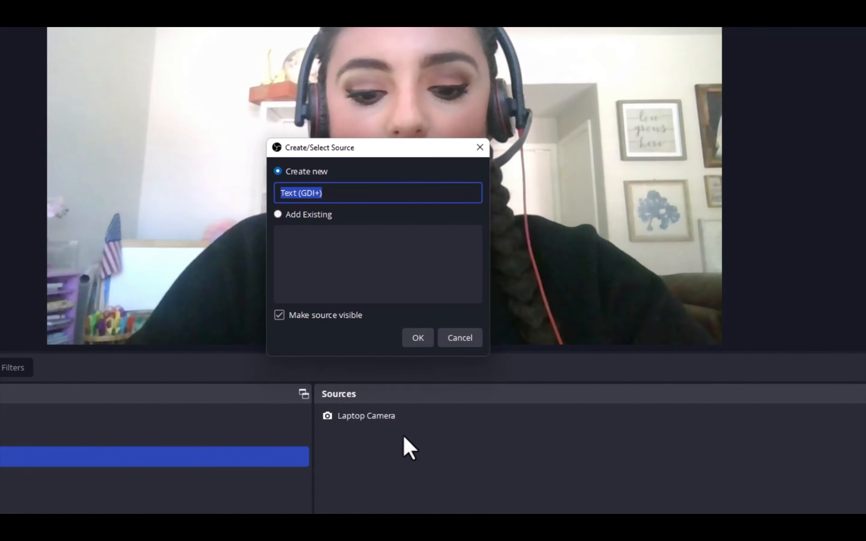
pyautogui.write('Faculty Name')
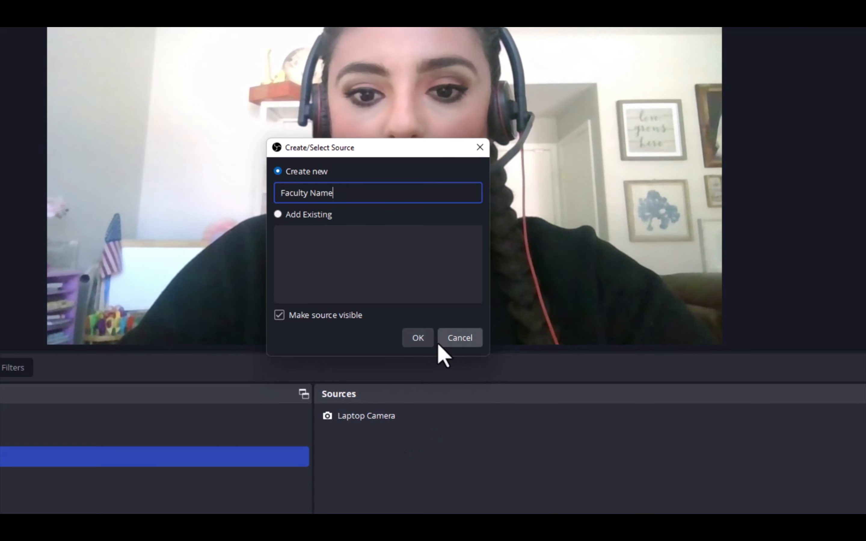
pyautogui.click(426, 344)
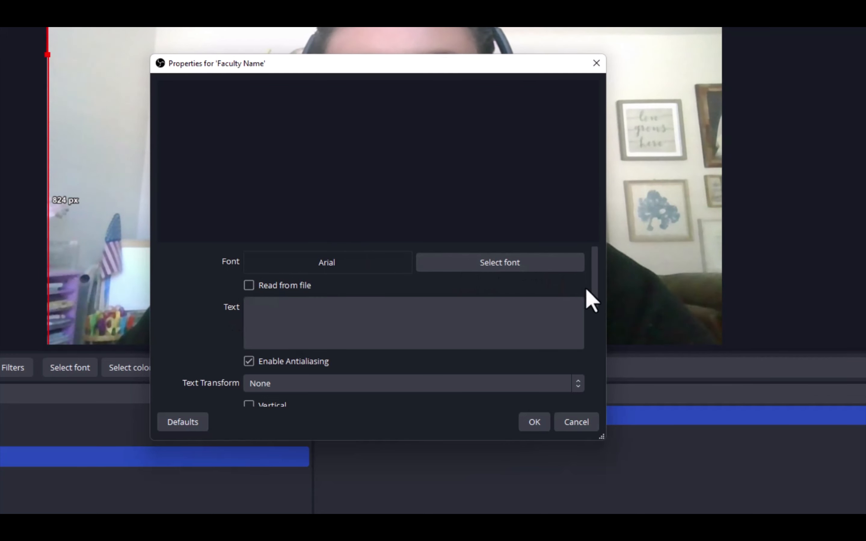
# Enter the presenter's full name as the text of the Faculty Name source
pyautogui.scroll(-1, 594, 297)
pyautogui.moveTo(594, 297); pyautogui.dragTo(572, 261)
pyautogui.click(503, 316)
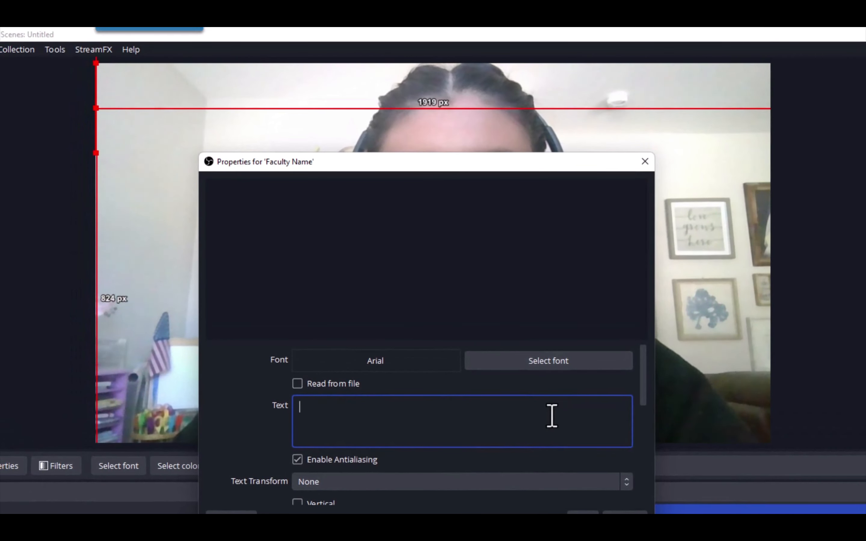
pyautogui.write('Ana De La M')
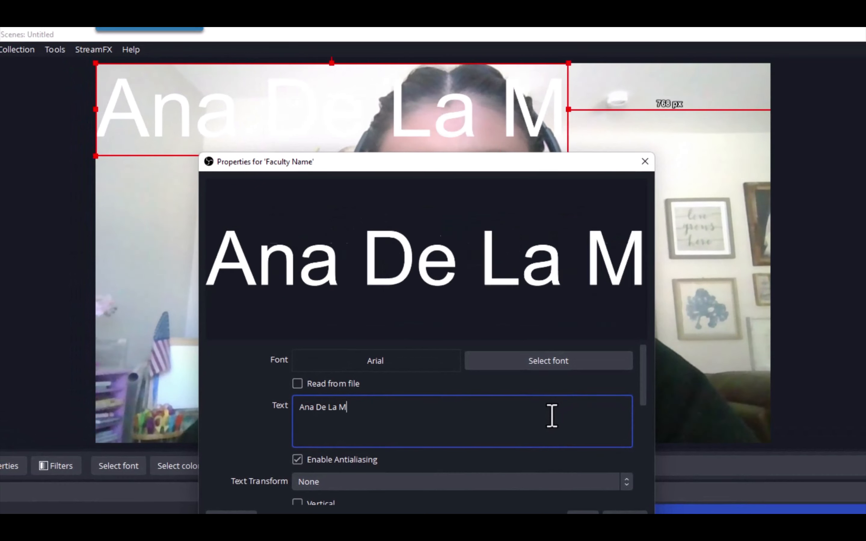
pyautogui.write('ora')
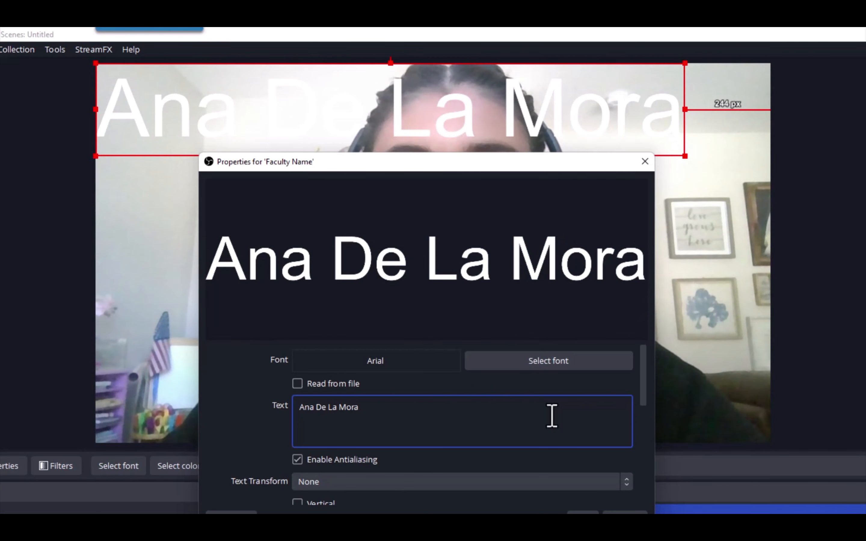
# Give the name text a black #000000 background with 80% background opacity
pyautogui.moveTo(640, 385); pyautogui.dragTo(639, 451)
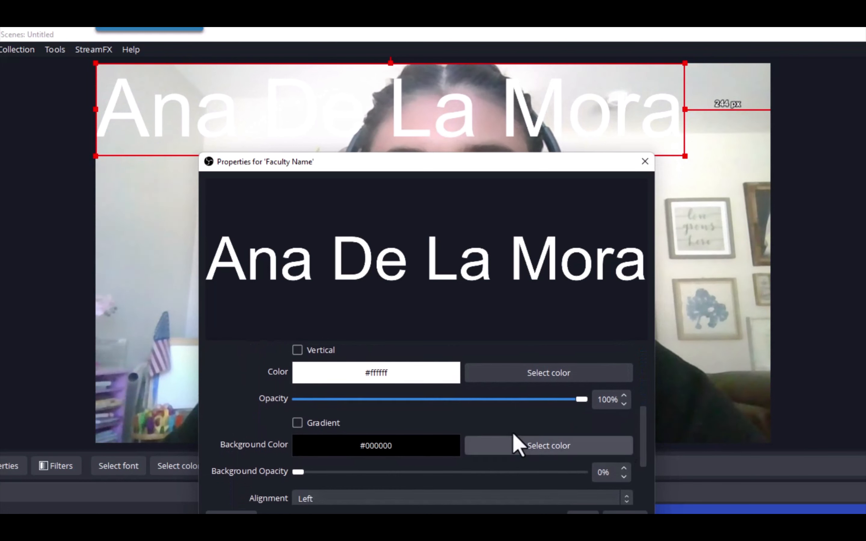
pyautogui.click(476, 447)
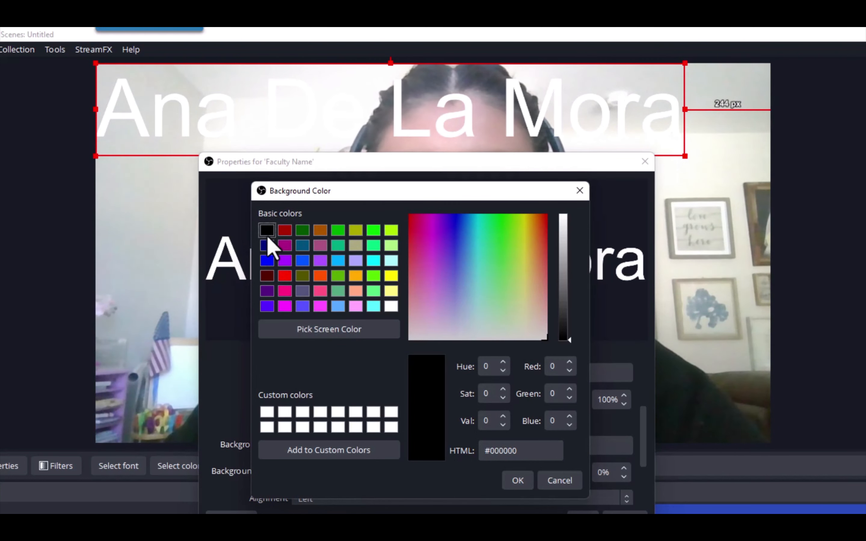
pyautogui.click(517, 480)
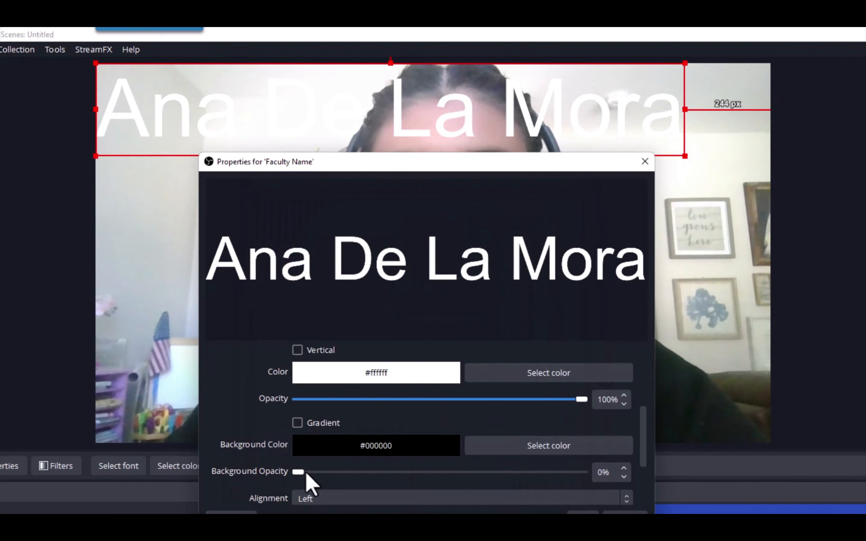
pyautogui.moveTo(300, 474); pyautogui.dragTo(525, 485)
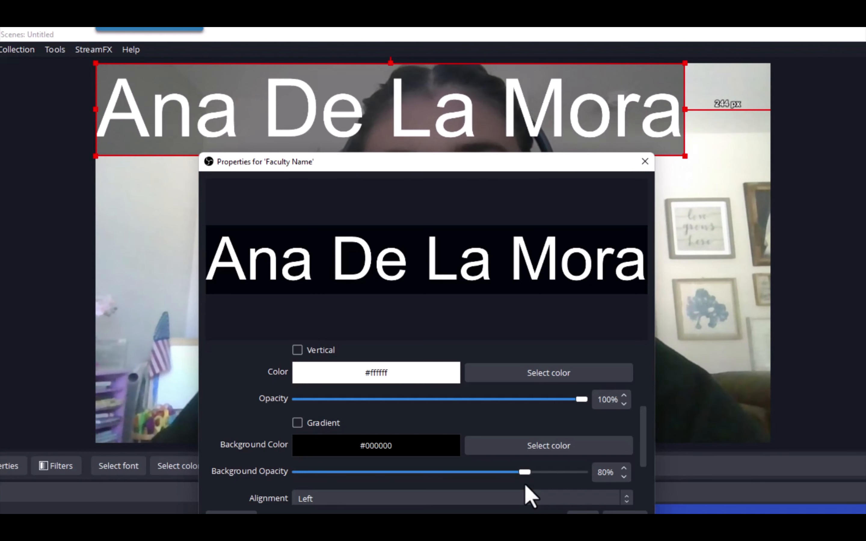
# Set the name text's color to dark red #aa0000
pyautogui.scroll(1, 538, 401)
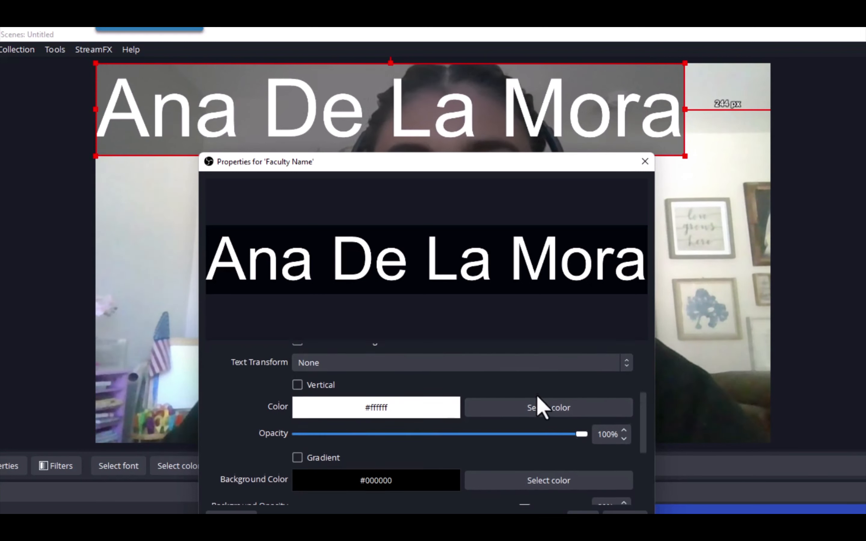
pyautogui.scroll(1, 540, 407)
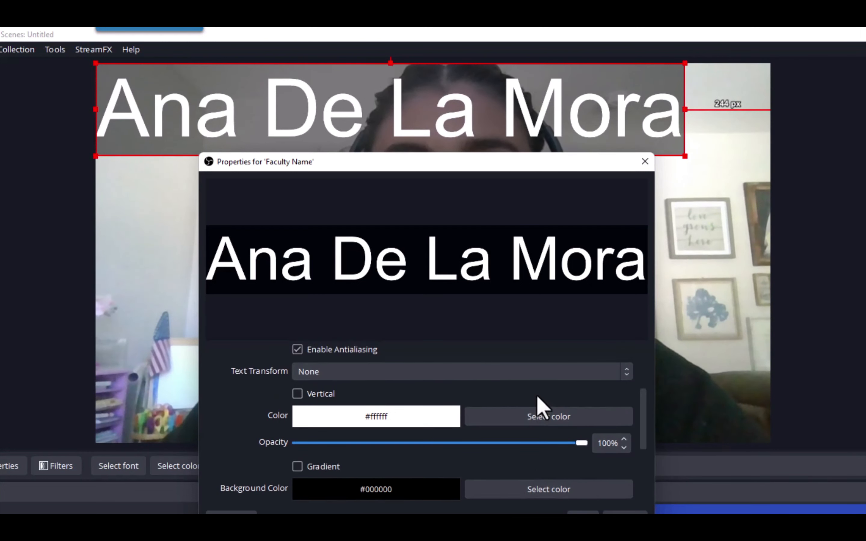
pyautogui.click(505, 417)
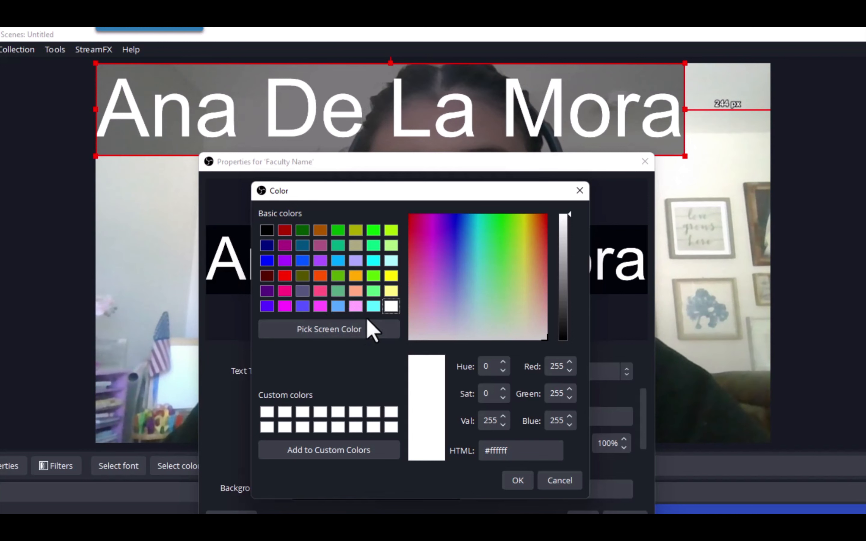
pyautogui.click(285, 231)
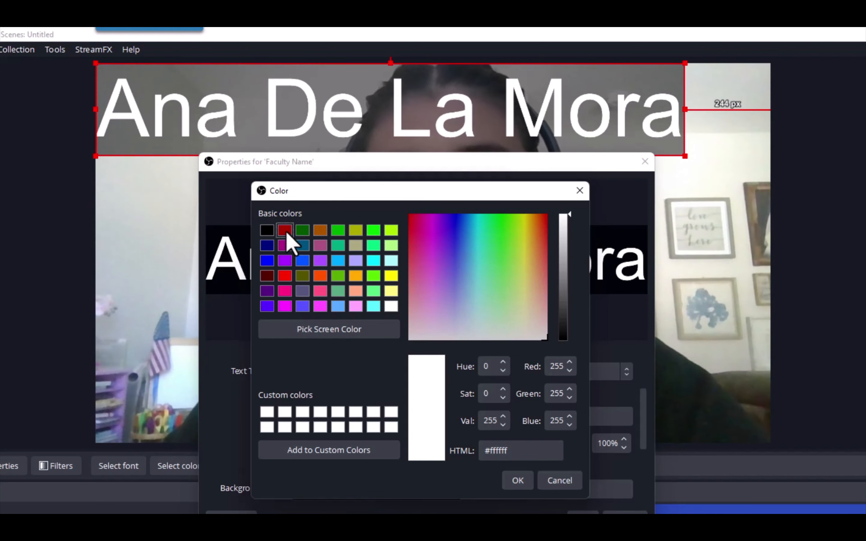
pyautogui.click(508, 484)
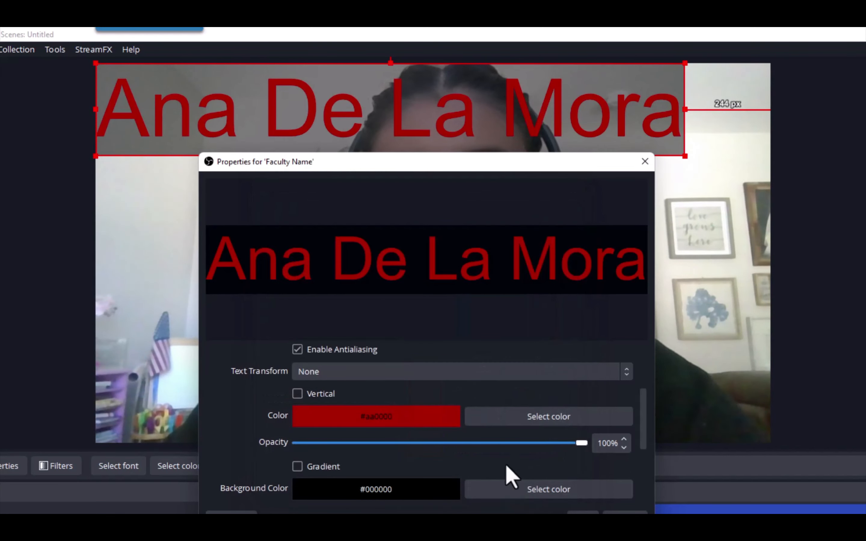
# Change the name text's font to Lato Semibold Regular
pyautogui.scroll(1, 517, 400)
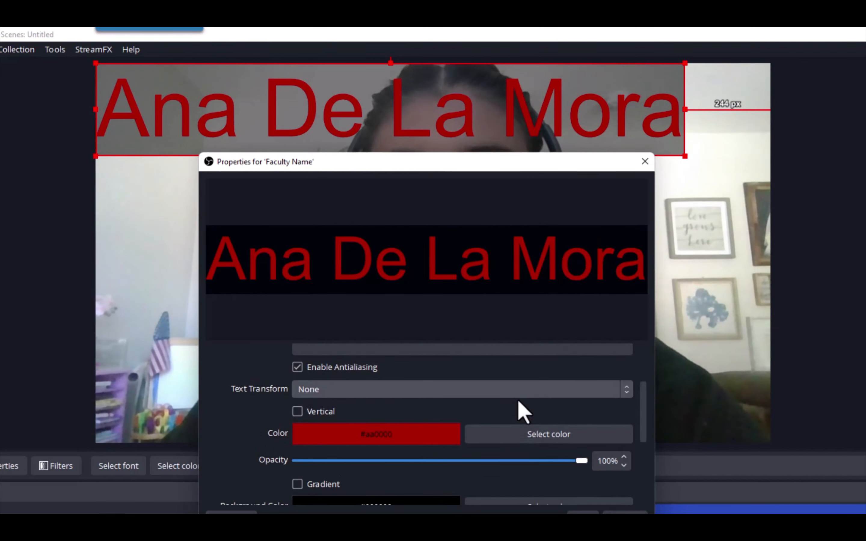
pyautogui.moveTo(644, 411); pyautogui.dragTo(640, 370)
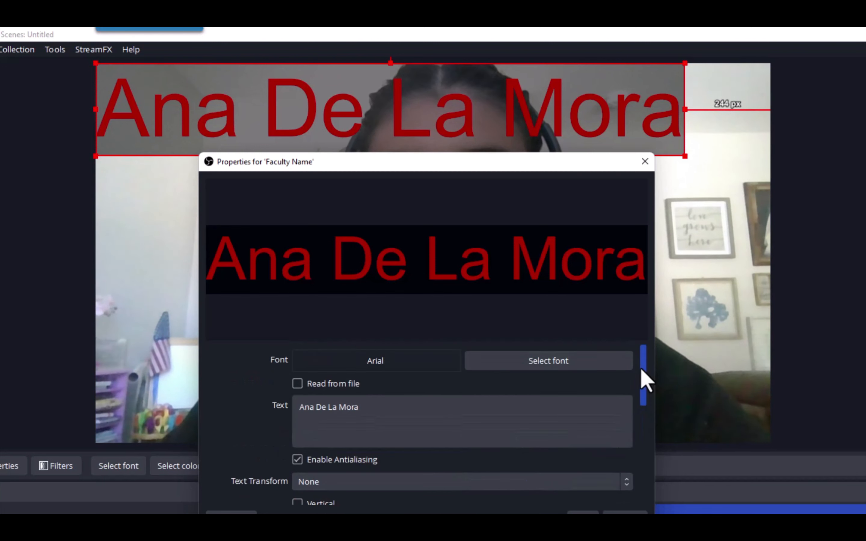
pyautogui.click(537, 360)
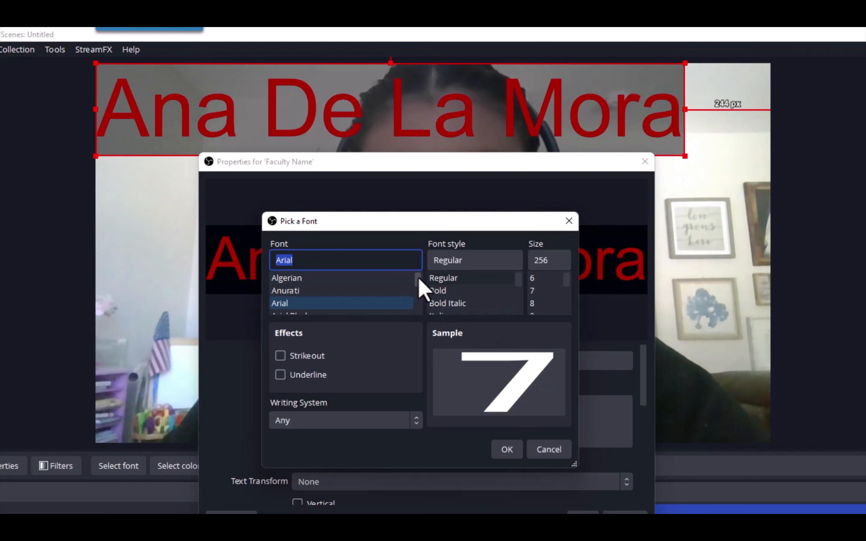
pyautogui.moveTo(419, 280); pyautogui.dragTo(381, 287)
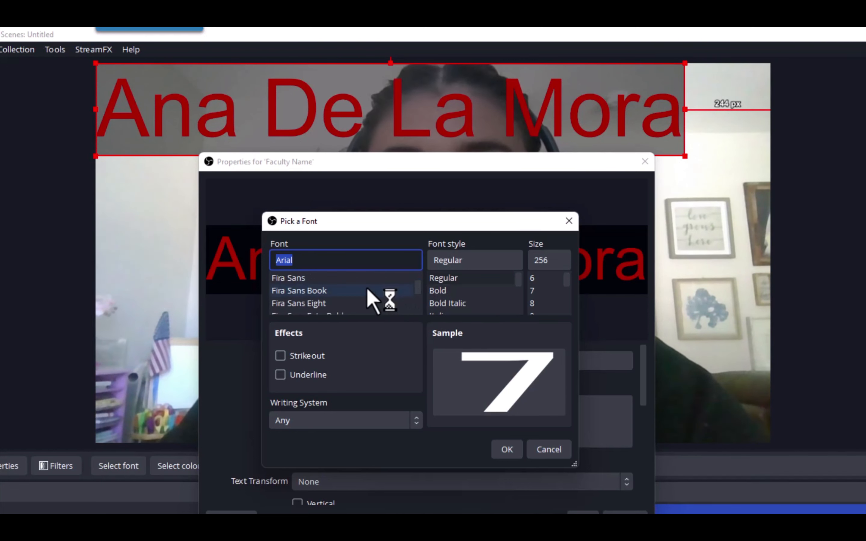
pyautogui.click(369, 290)
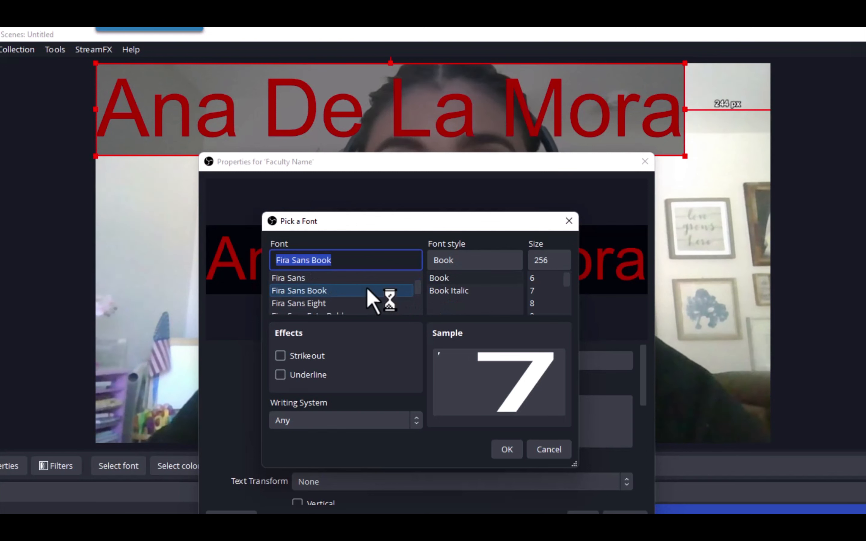
pyautogui.moveTo(420, 294); pyautogui.dragTo(419, 297)
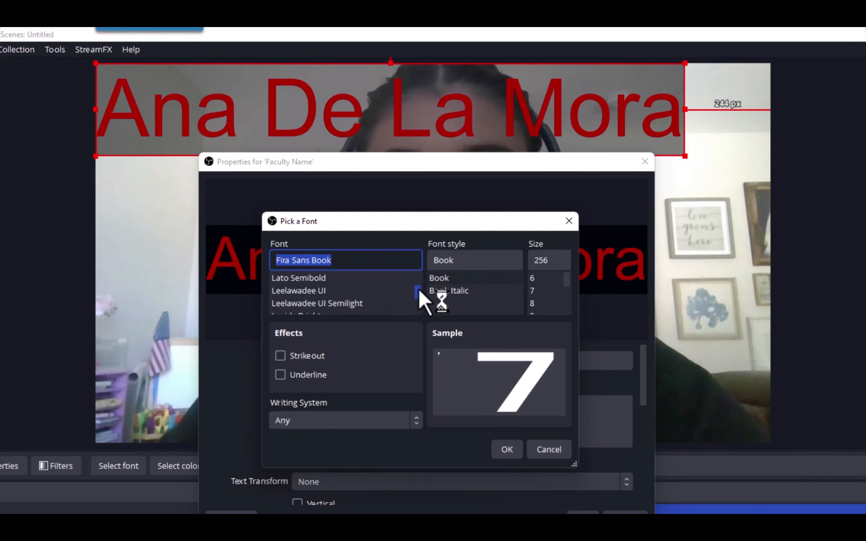
pyautogui.click(360, 283)
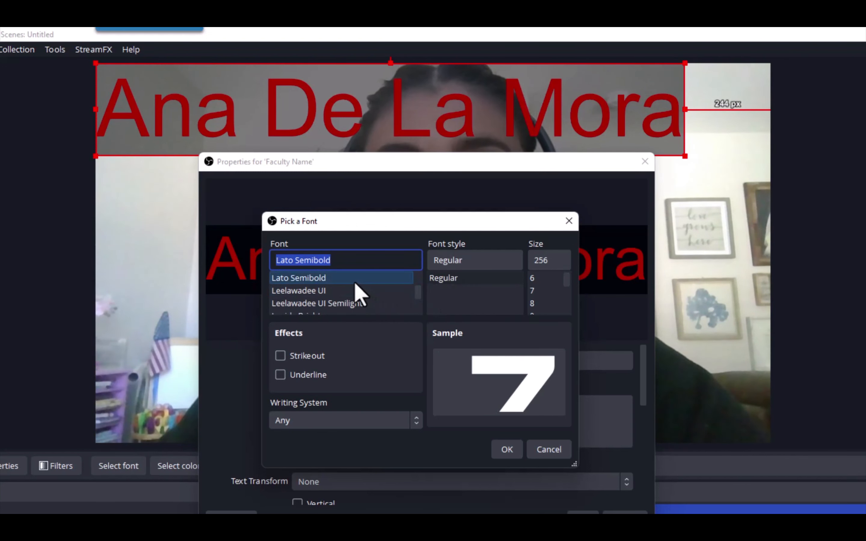
pyautogui.click(504, 452)
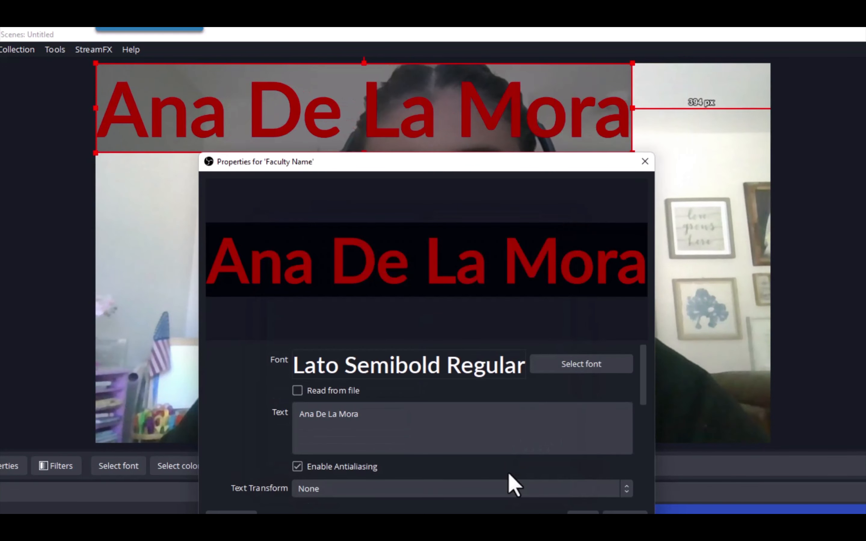
# Set the name text's font to Roboto Regular and accept the Faculty Name source properties
pyautogui.click(567, 372)
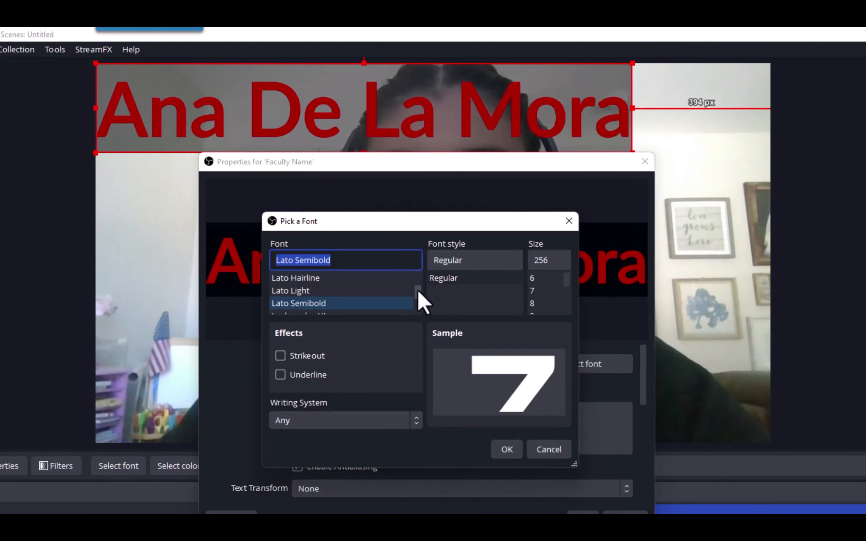
pyautogui.moveTo(417, 288); pyautogui.dragTo(418, 295)
pyautogui.click(358, 289)
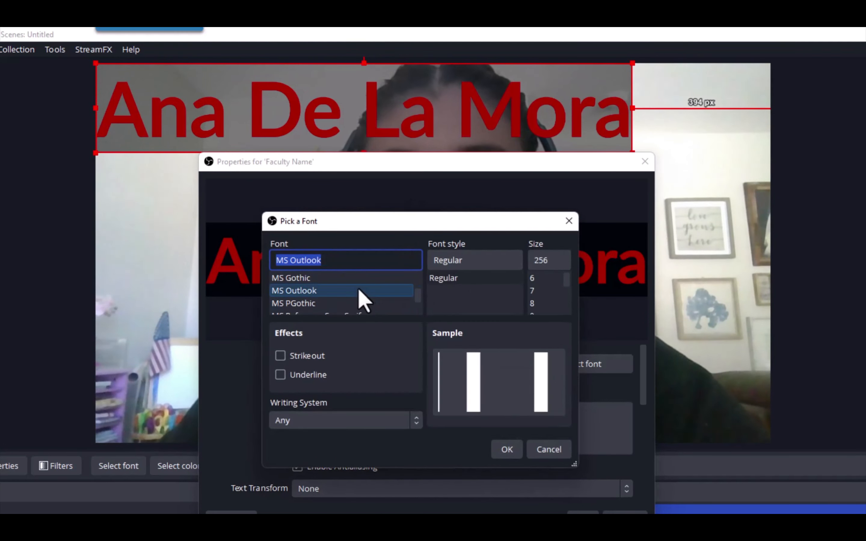
pyautogui.click(344, 303)
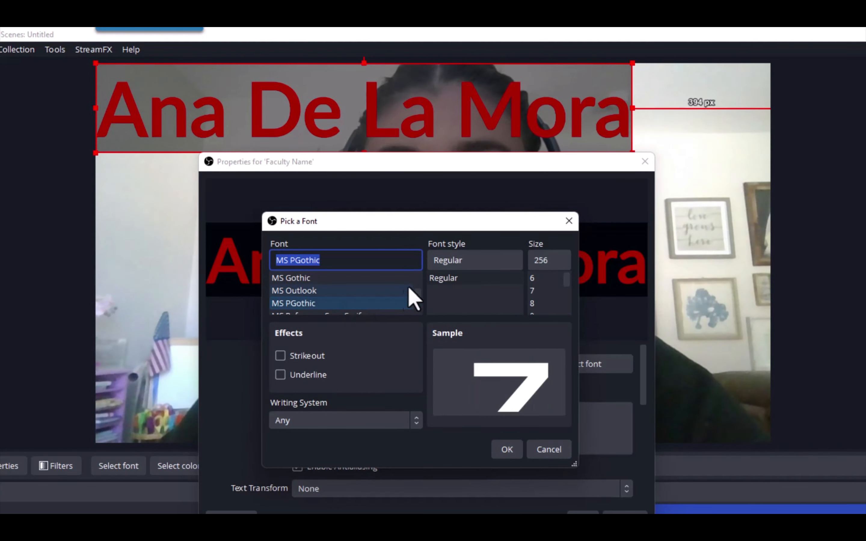
pyautogui.moveTo(415, 293); pyautogui.dragTo(414, 299)
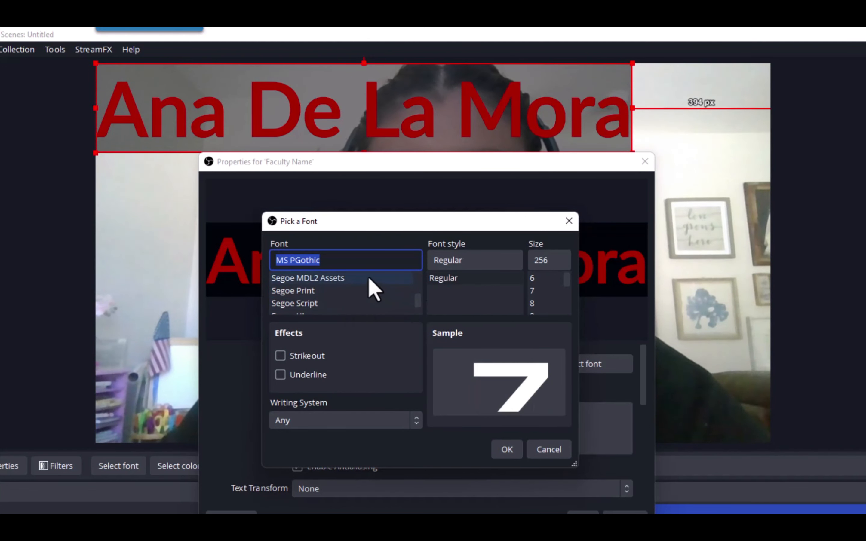
pyautogui.scroll(5, 372, 289)
pyautogui.click(368, 290)
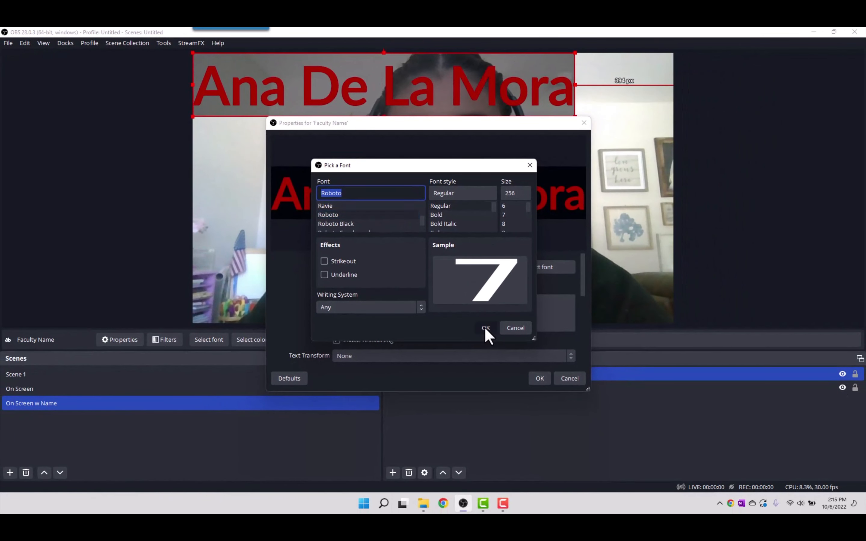
pyautogui.click(485, 327)
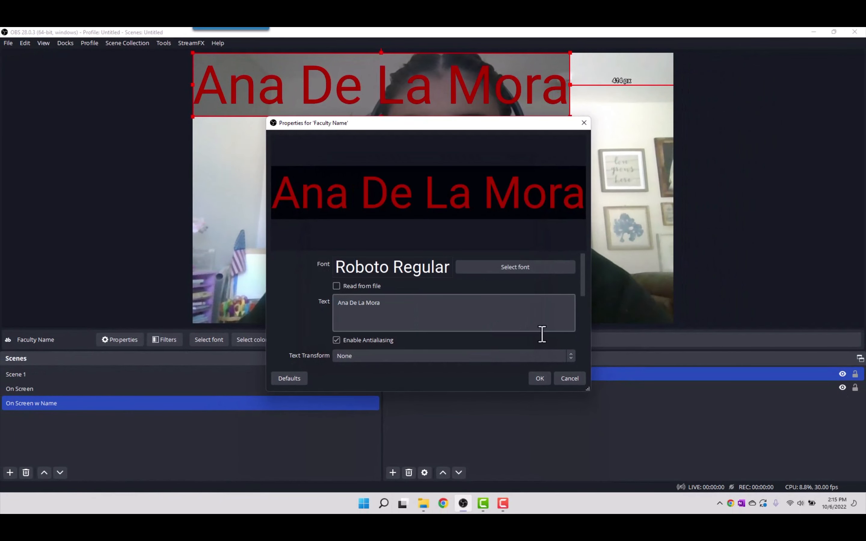
pyautogui.click(540, 378)
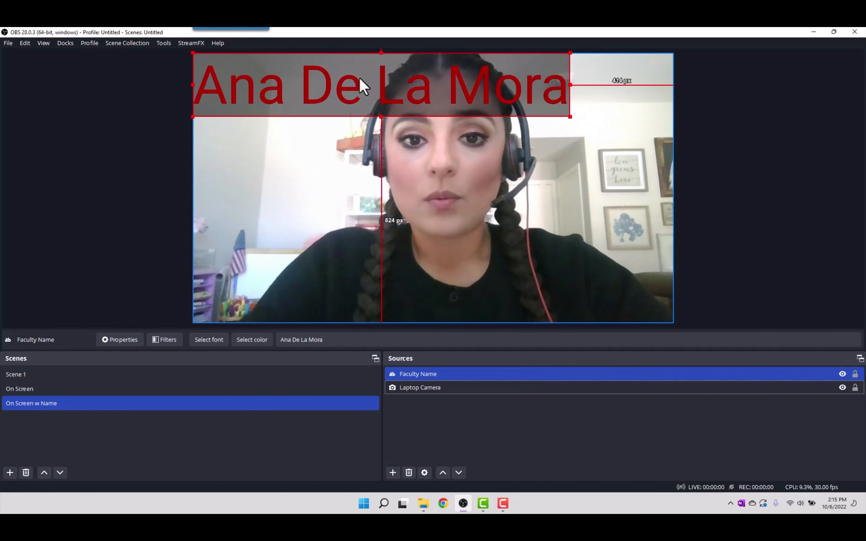
# Shrink the name text and place it near the canvas's lower center, about 19 px above the bottom edge and 264 px from the right edge
pyautogui.moveTo(359, 78); pyautogui.dragTo(416, 270)
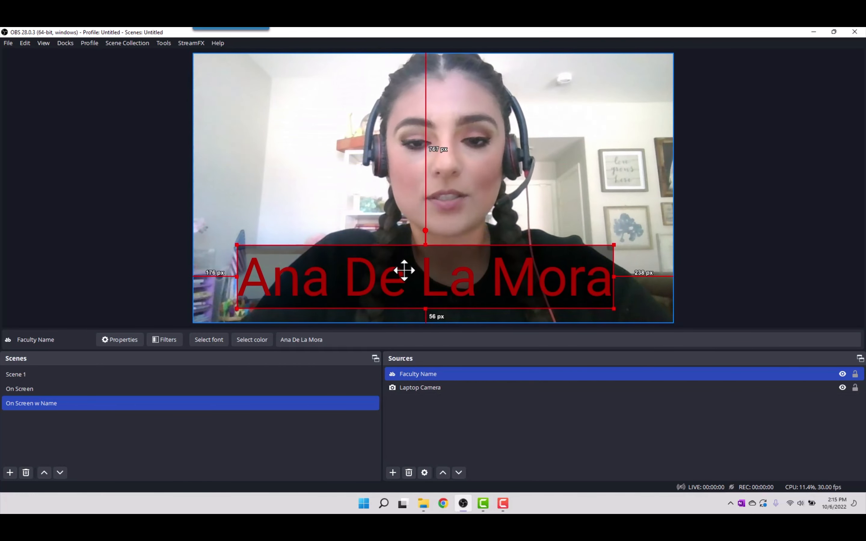
pyautogui.moveTo(627, 244); pyautogui.dragTo(498, 254)
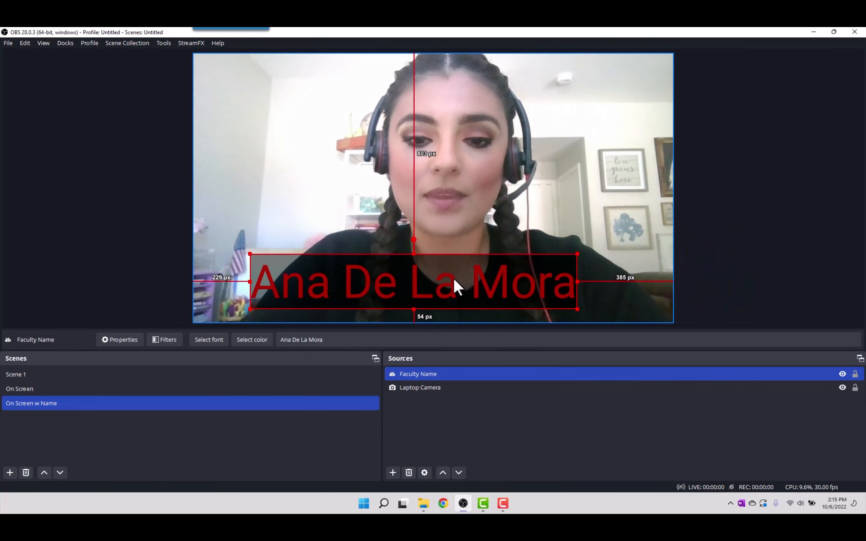
pyautogui.moveTo(456, 281); pyautogui.dragTo(489, 287)
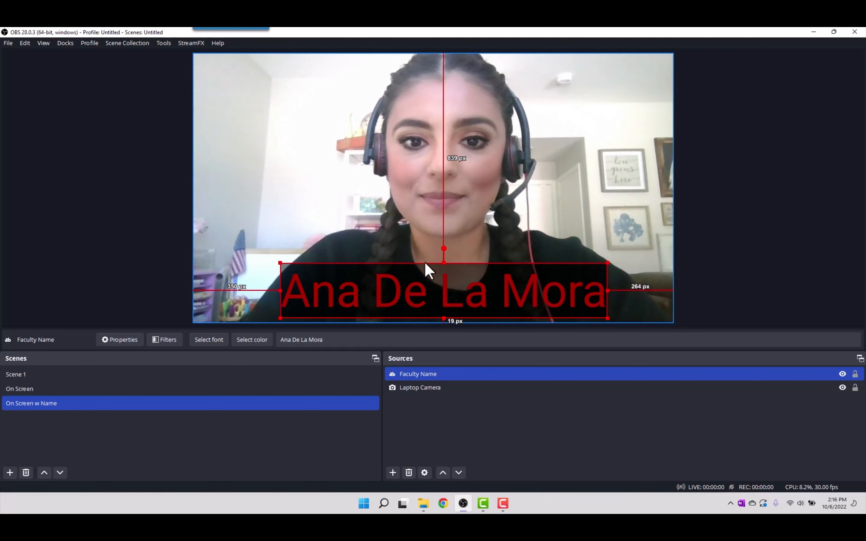
# Deselect the name text and add a new scene named Presentor Mode
pyautogui.click(454, 417)
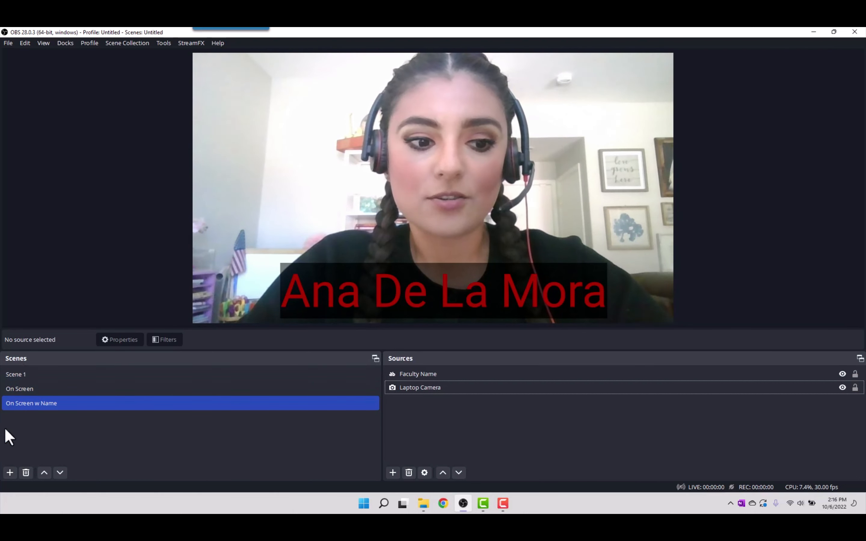
pyautogui.click(10, 473)
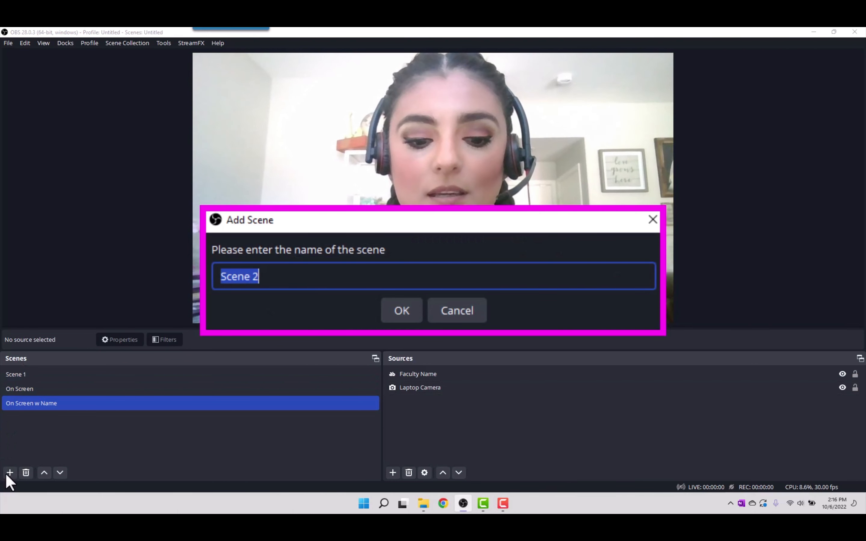
pyautogui.write('Presentor Mode')
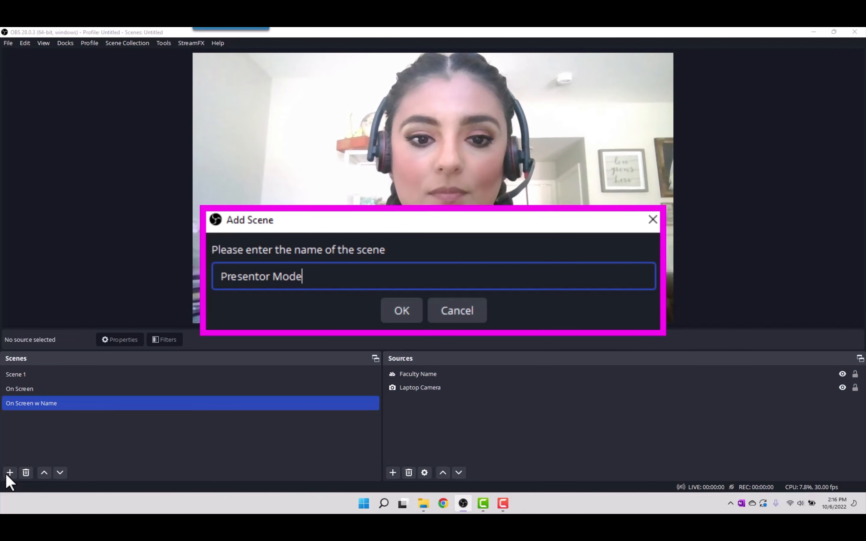
pyautogui.click(410, 306)
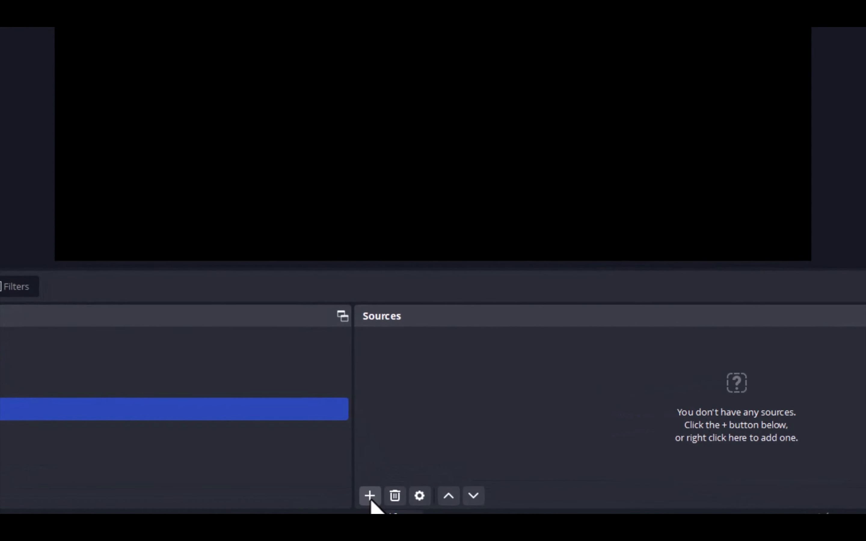
# Add a new Image source named Background to the Presentor Mode scene
pyautogui.click(369, 496)
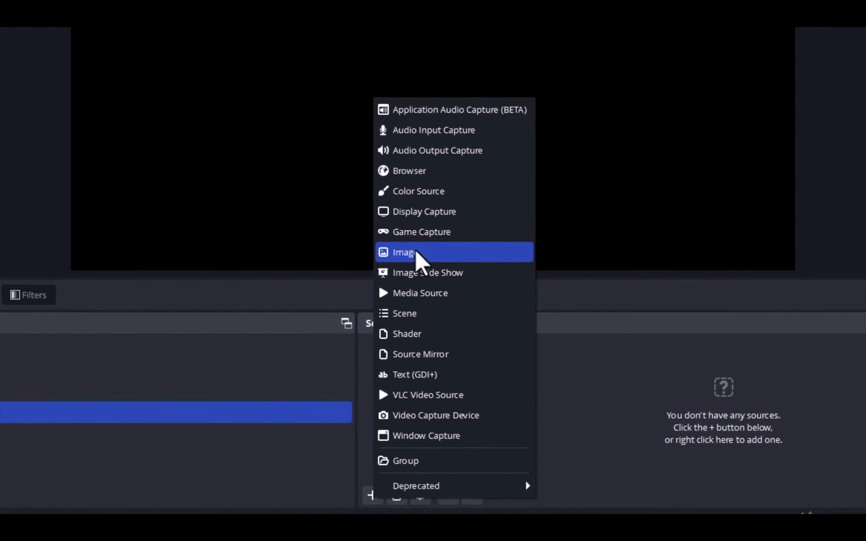
pyautogui.click(416, 255)
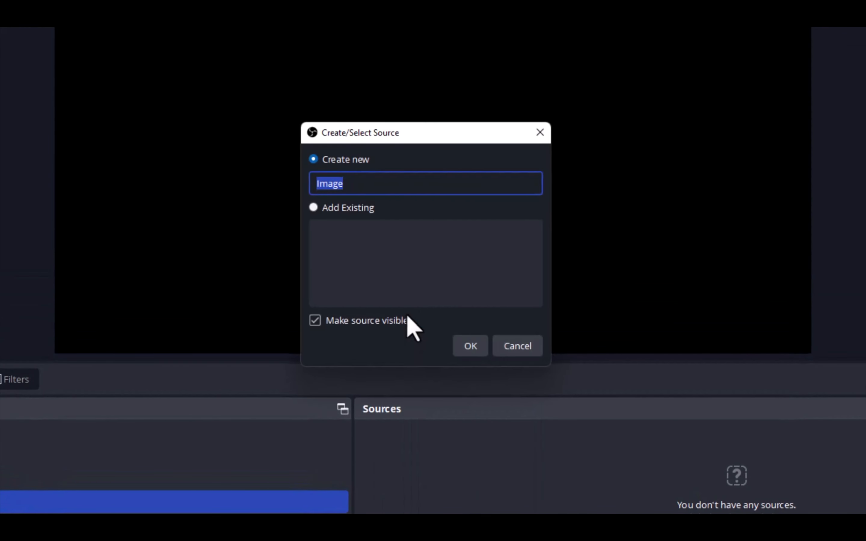
pyautogui.write('Ba')
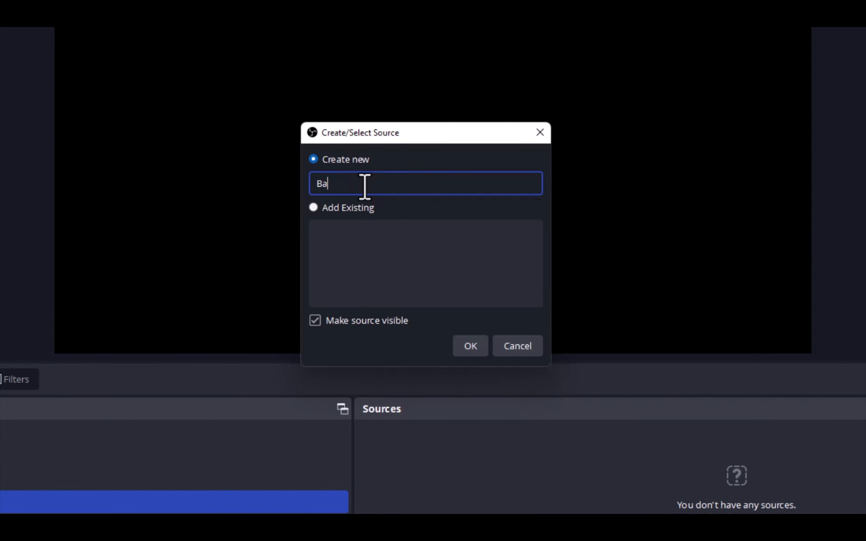
pyautogui.write('kcground')
pyautogui.click(339, 184)
pyautogui.click(472, 349)
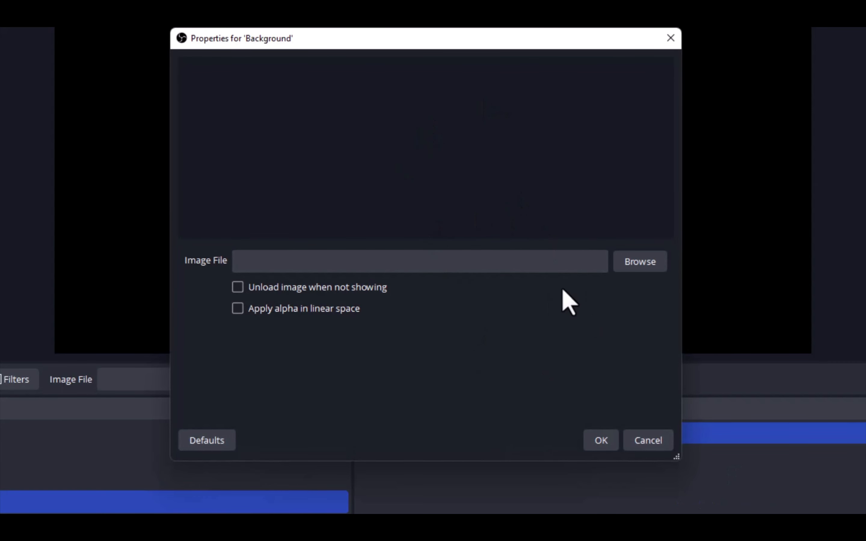
# Load Background Picture from the OBS Tech Tuesday folder in Downloads as the Background source's image and accept its properties
pyautogui.click(643, 264)
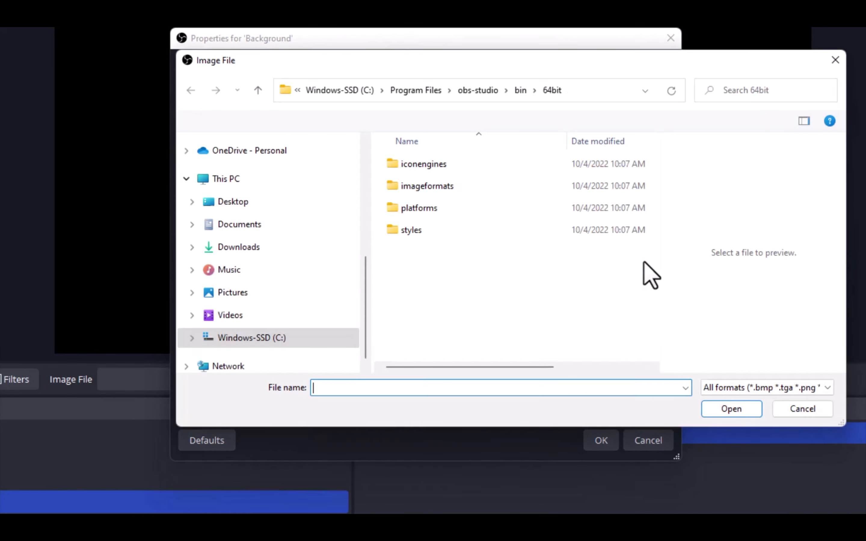
pyautogui.click(254, 247)
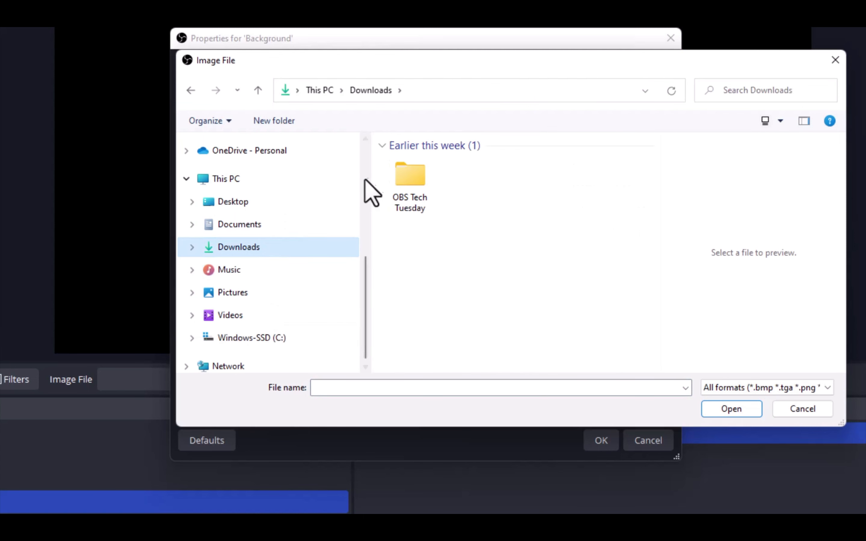
pyautogui.click(398, 183)
pyautogui.doubleClick(399, 184)
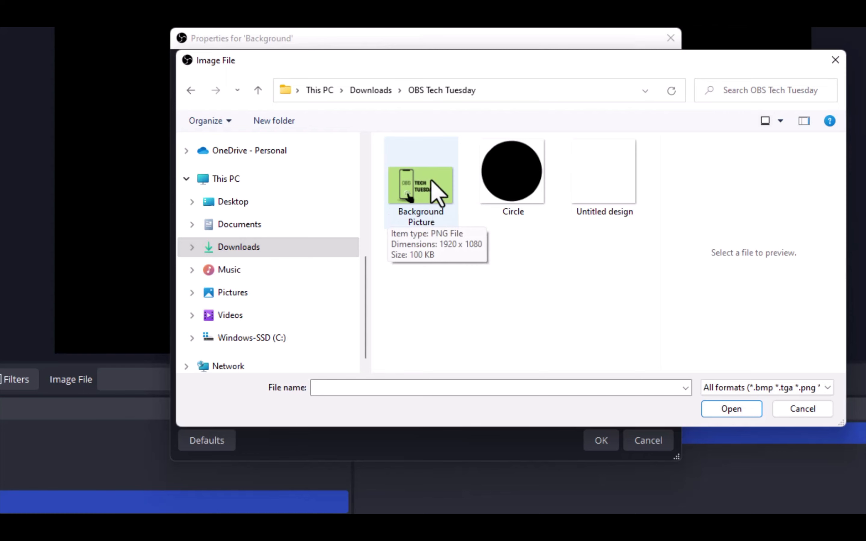
pyautogui.click(431, 202)
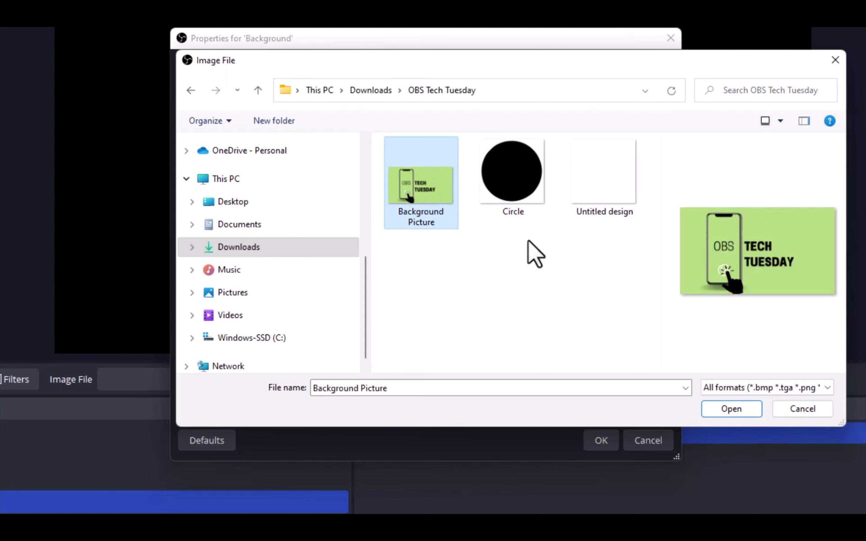
pyautogui.click(739, 415)
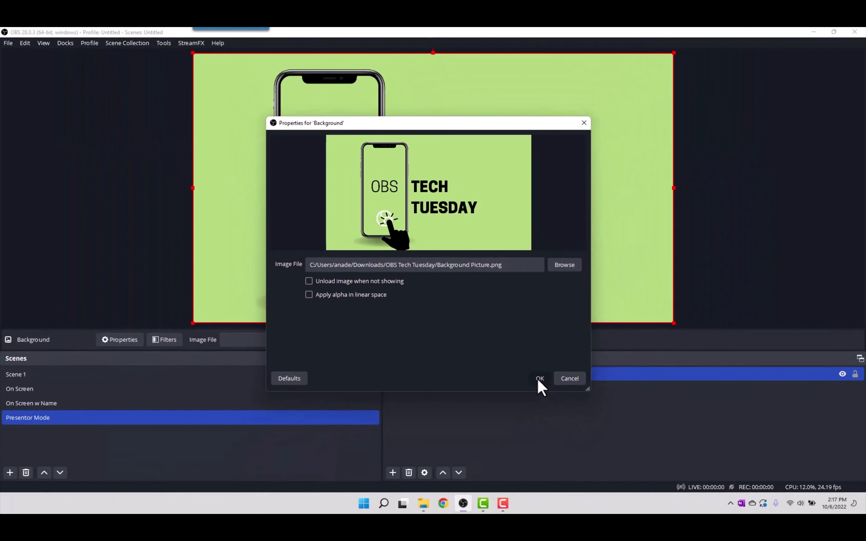
pyautogui.click(538, 379)
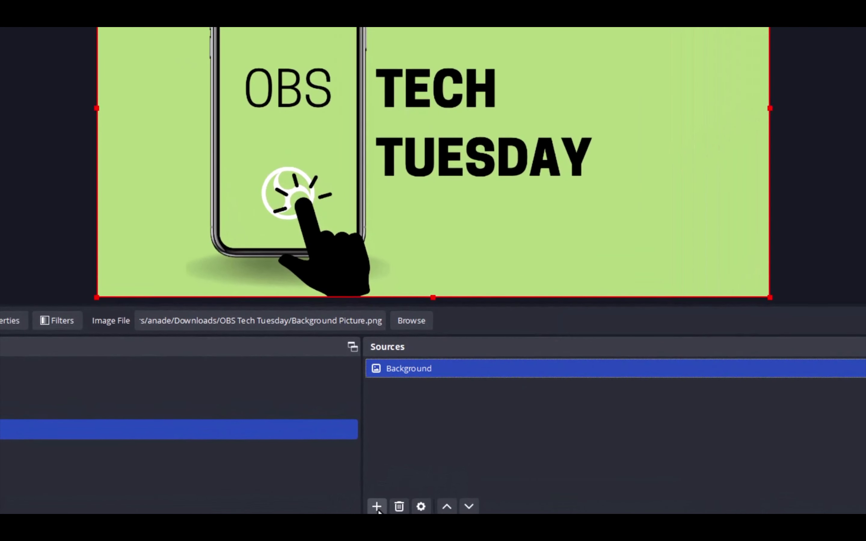
# Add a new source group named Masked Circle Frame to the Presentor Mode scene
pyautogui.click(377, 507)
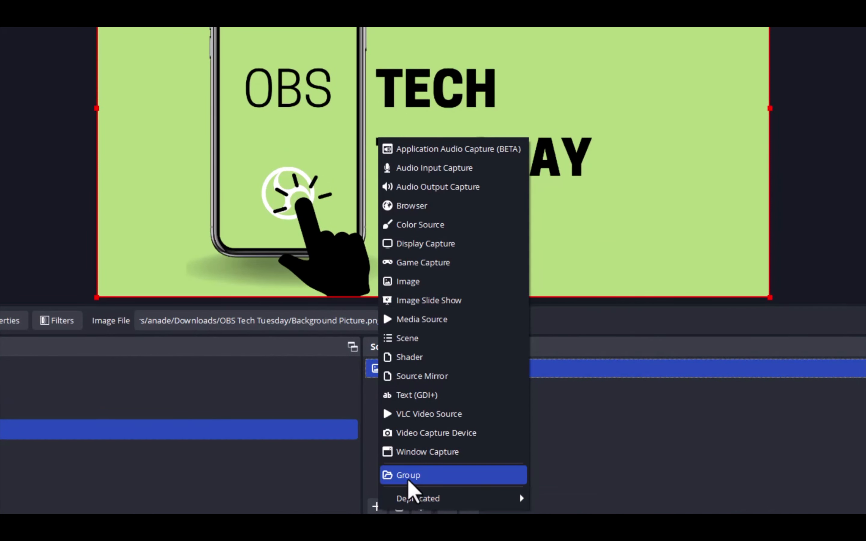
pyautogui.click(408, 475)
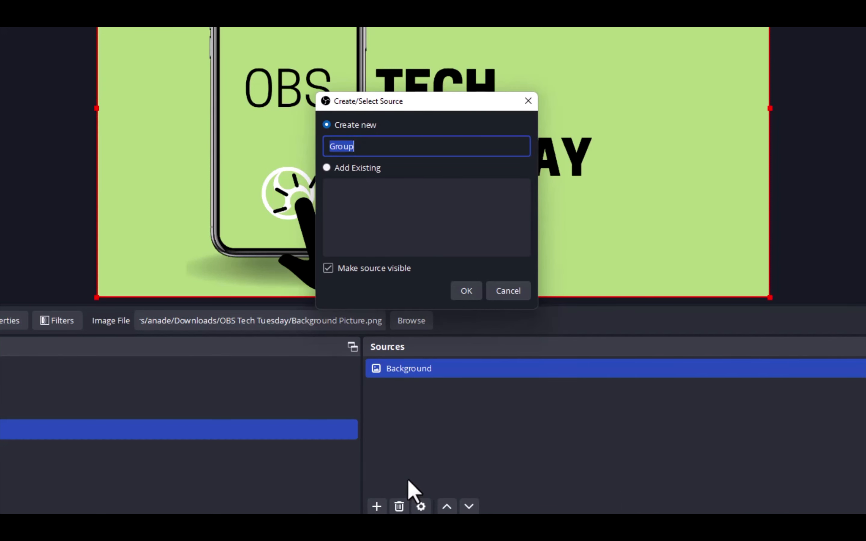
pyautogui.write('Masked Circle Frame')
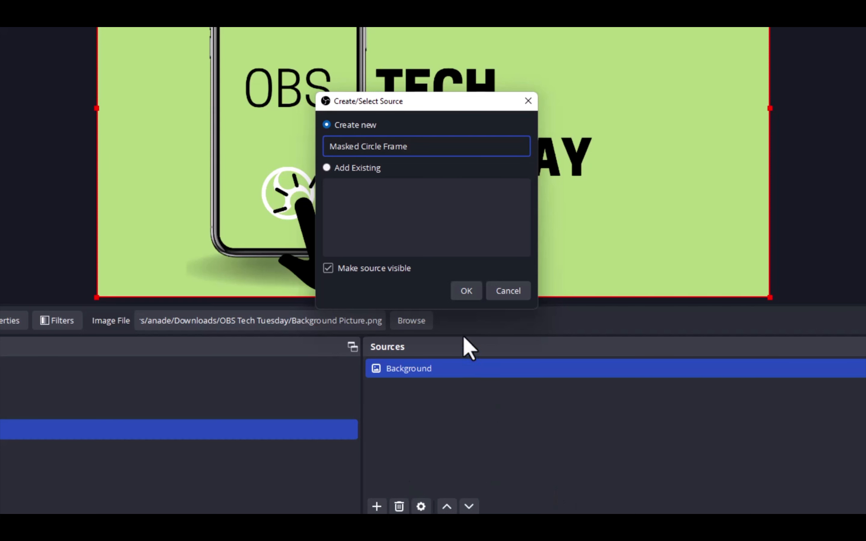
pyautogui.click(462, 294)
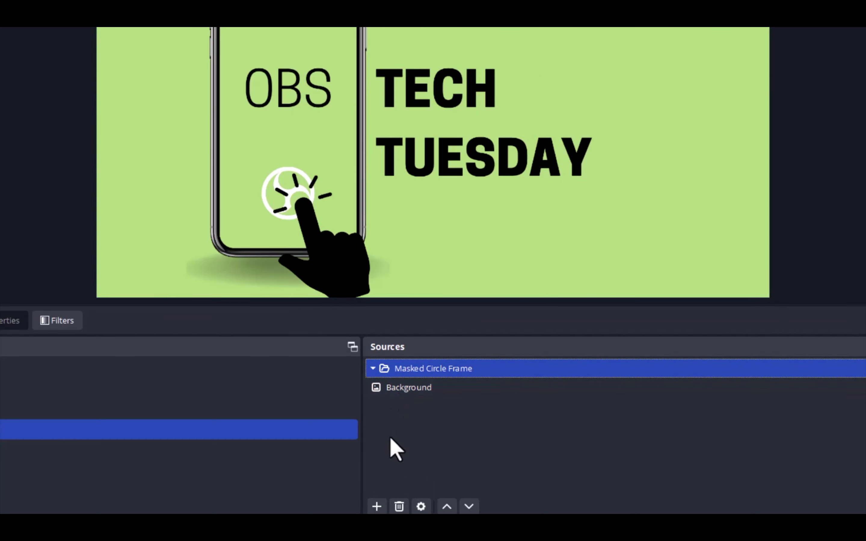
# Add the existing Laptop Camera video capture source to the Presentor Mode scene
pyautogui.click(377, 507)
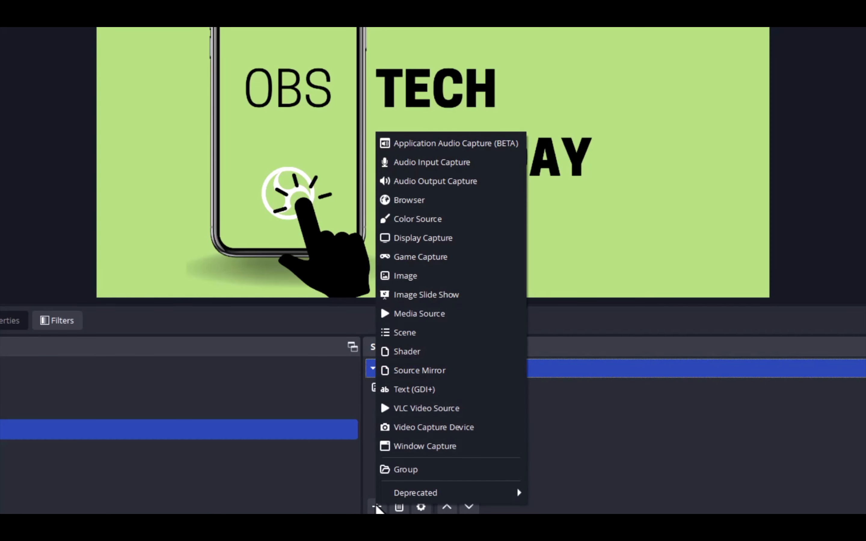
pyautogui.click(417, 426)
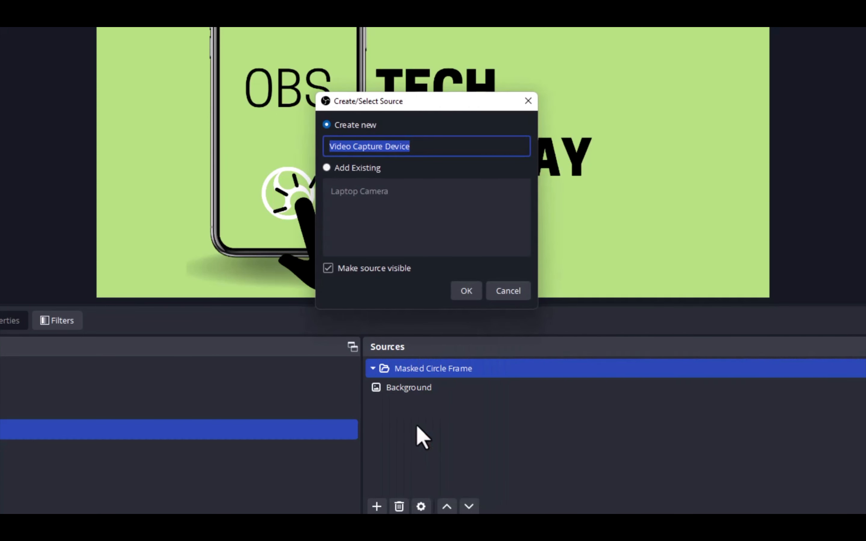
pyautogui.click(331, 170)
pyautogui.click(341, 190)
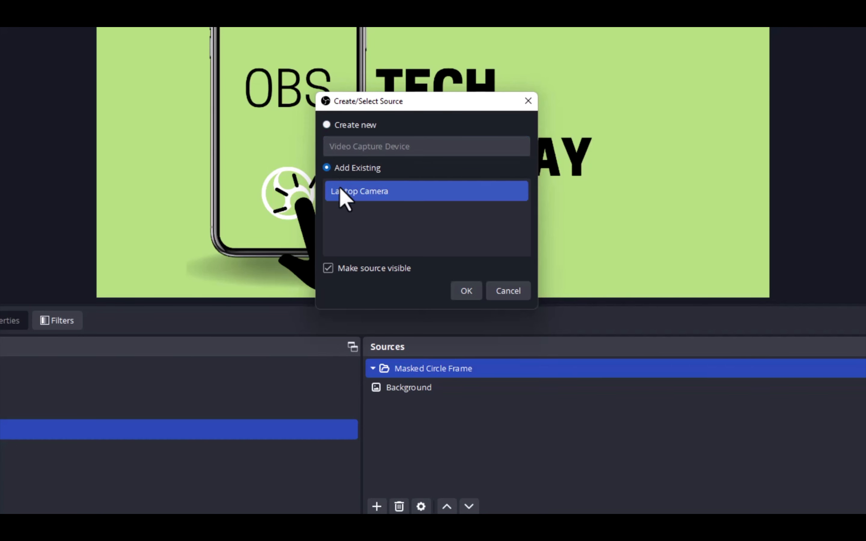
pyautogui.click(467, 295)
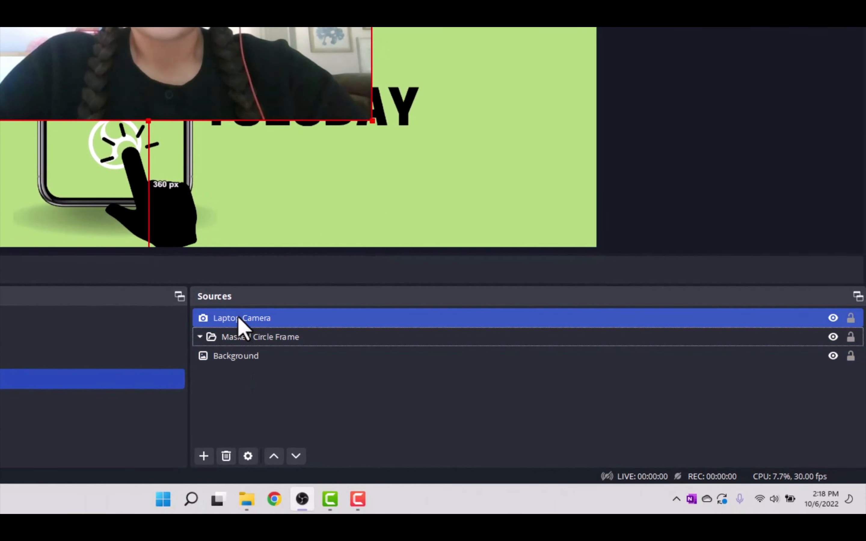
# Move the Laptop Camera source into the Masked Circle Frame group
pyautogui.moveTo(243, 323); pyautogui.dragTo(274, 336)
pyautogui.moveTo(272, 338); pyautogui.dragTo(352, 337)
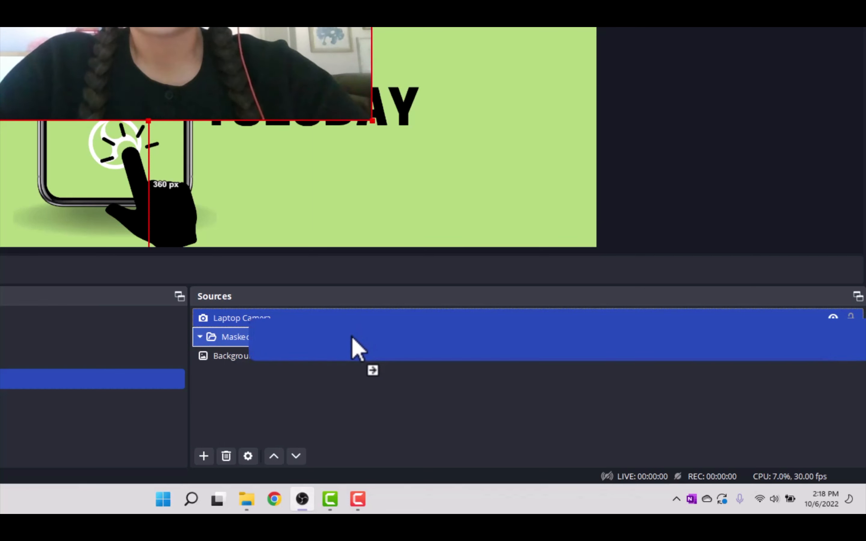
pyautogui.moveTo(352, 338); pyautogui.dragTo(353, 338)
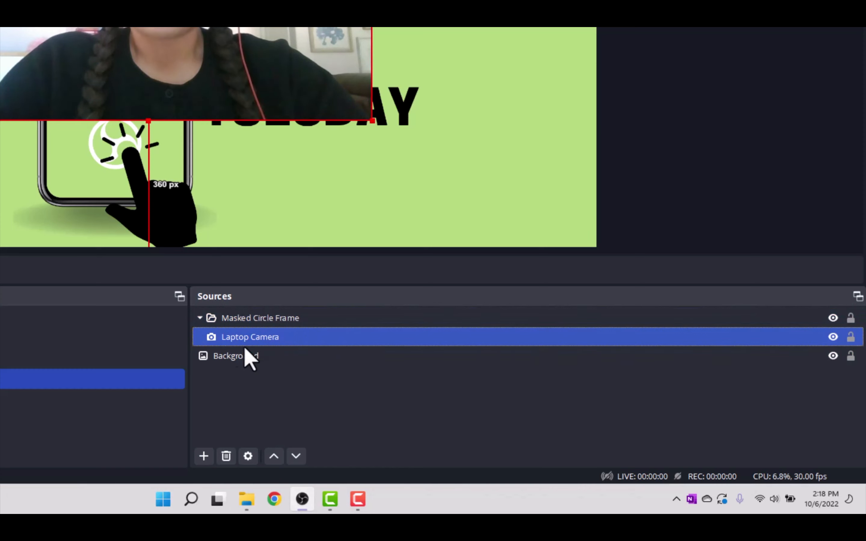
# Select the Masked Circle Frame group and collapse it in the source list
pyautogui.keyDown('ctrl'); pyautogui.click(199, 320); pyautogui.keyUp('ctrl')
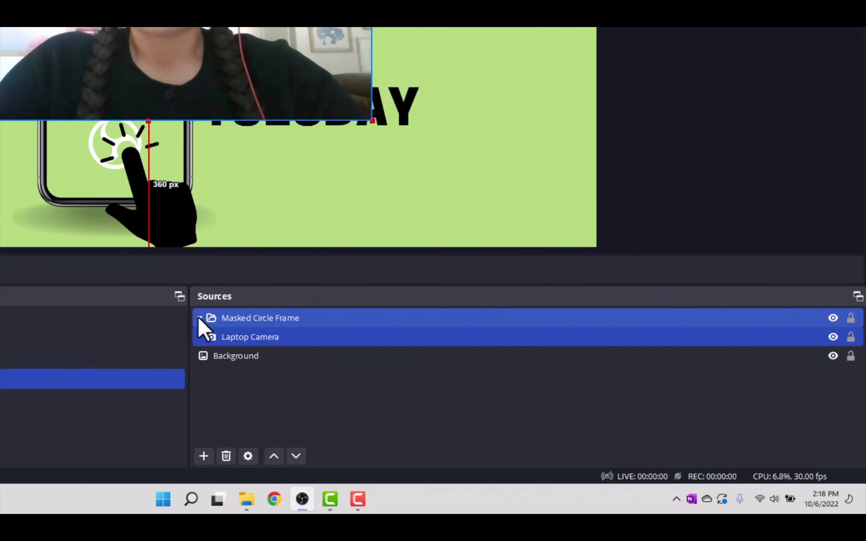
pyautogui.click(200, 318)
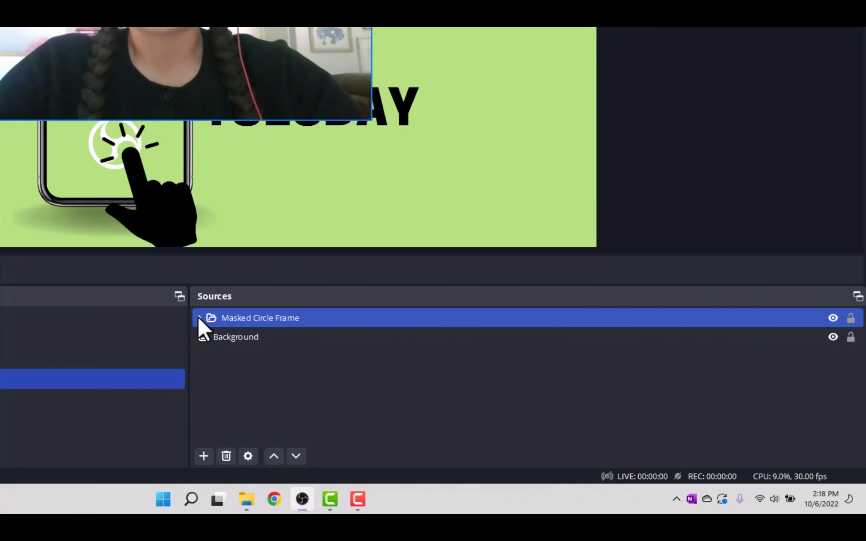
pyautogui.click(199, 318)
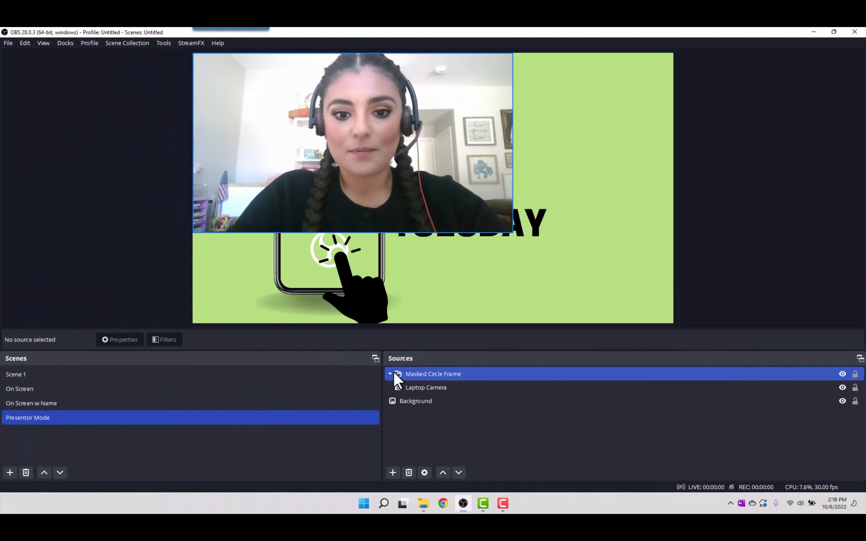
pyautogui.click(394, 372)
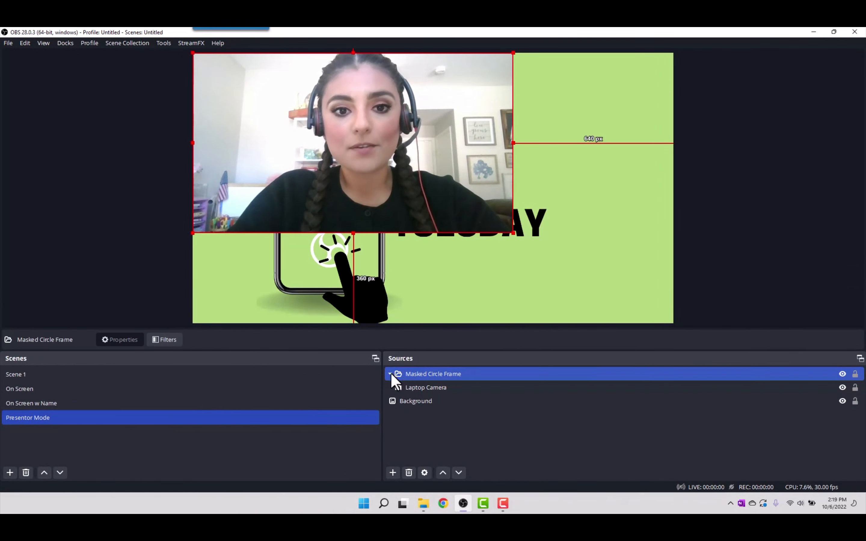
pyautogui.click(390, 374)
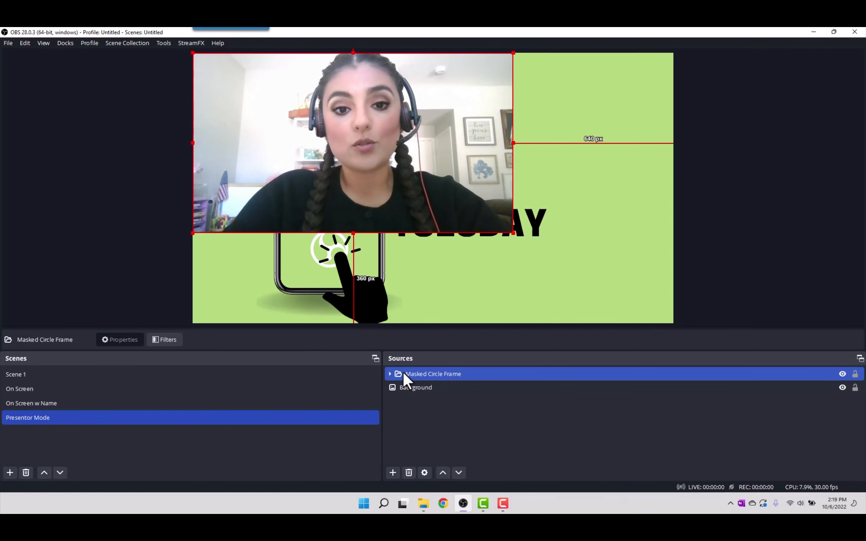
# Add an Image Mask/Blend effect filter named Circle Frame to the Masked Circle Frame group
pyautogui.rightClick(406, 378)
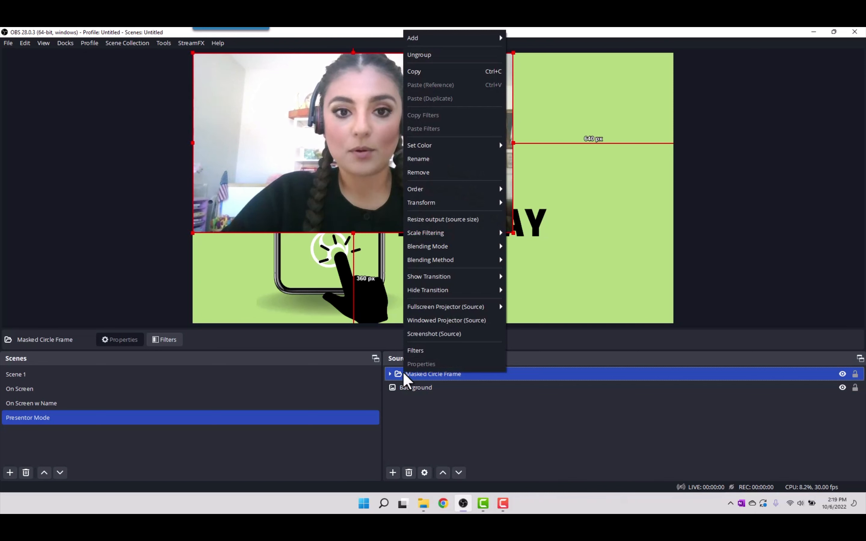
pyautogui.click(427, 351)
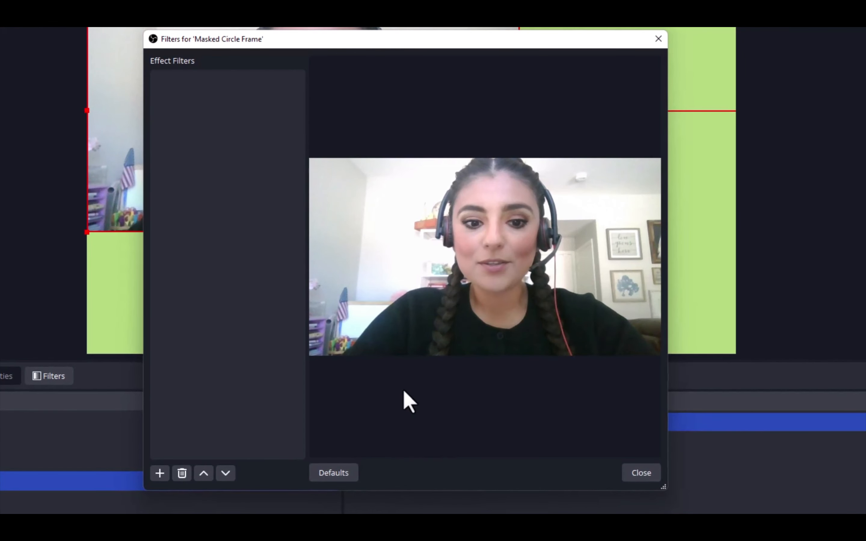
pyautogui.click(163, 478)
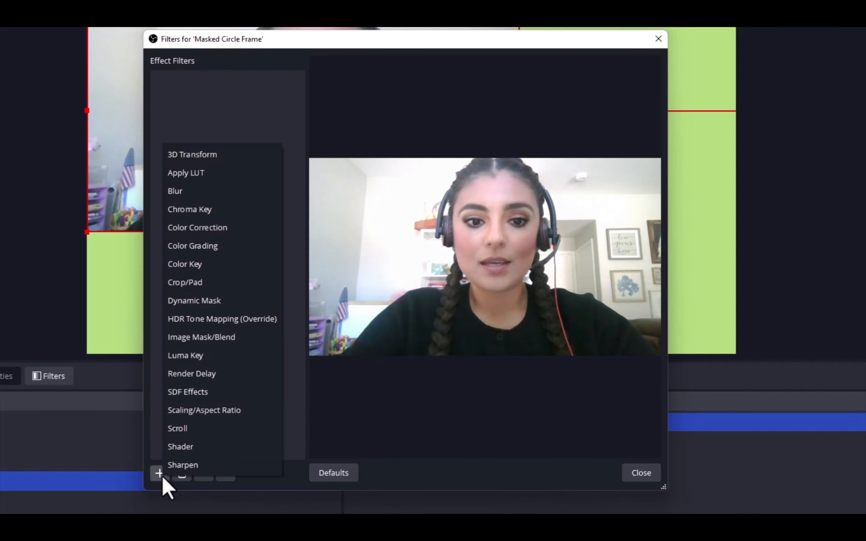
pyautogui.click(253, 333)
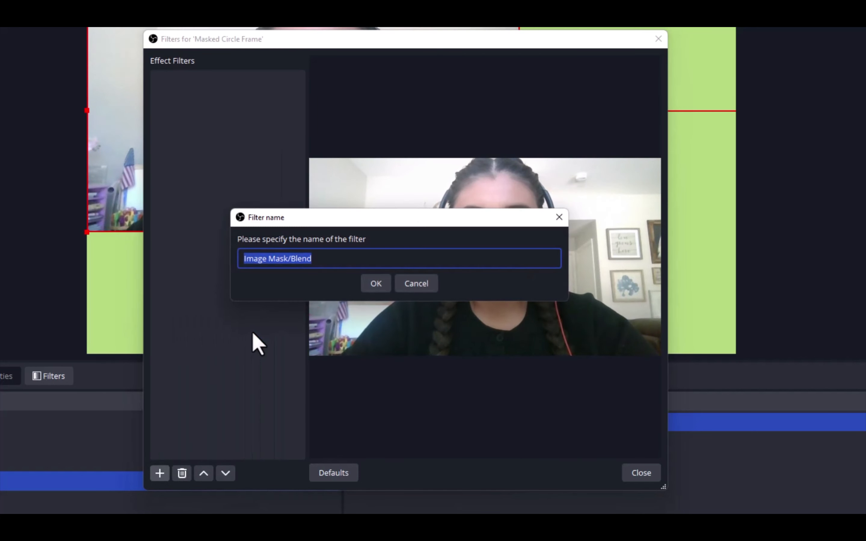
pyautogui.write('Ci')
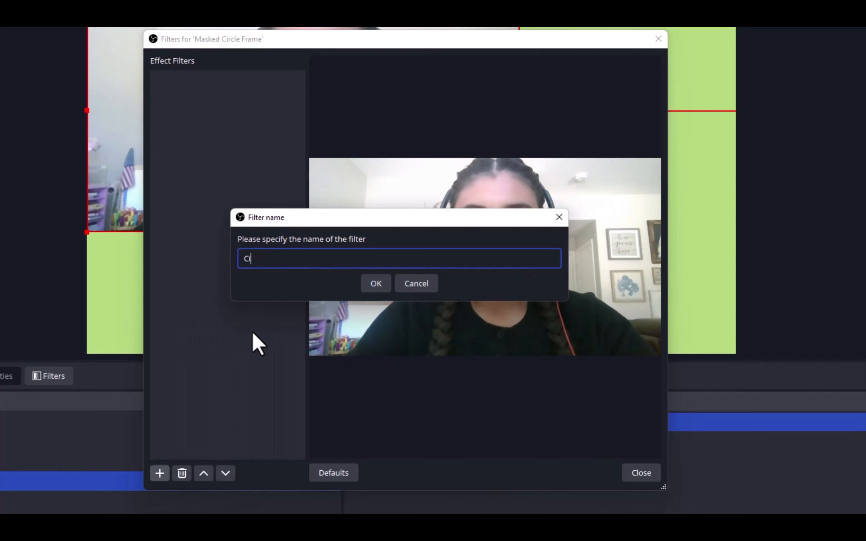
pyautogui.write('rcle Frame')
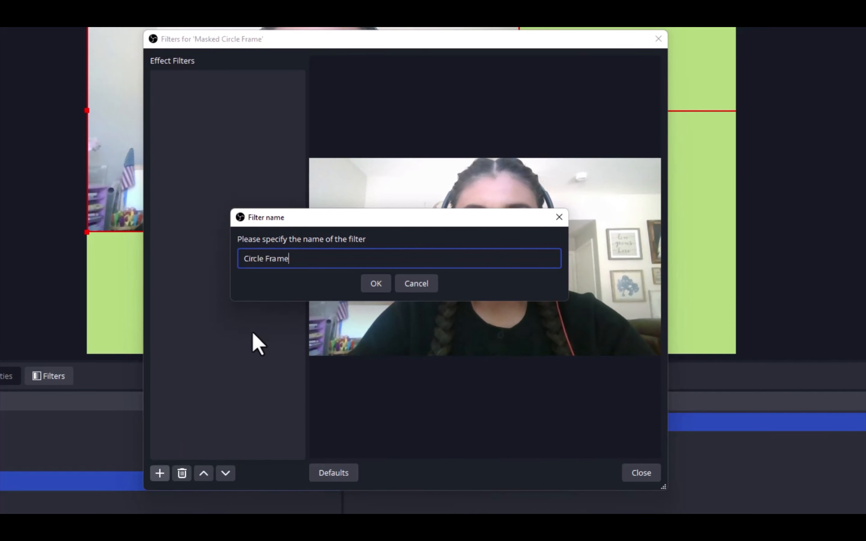
pyautogui.click(376, 286)
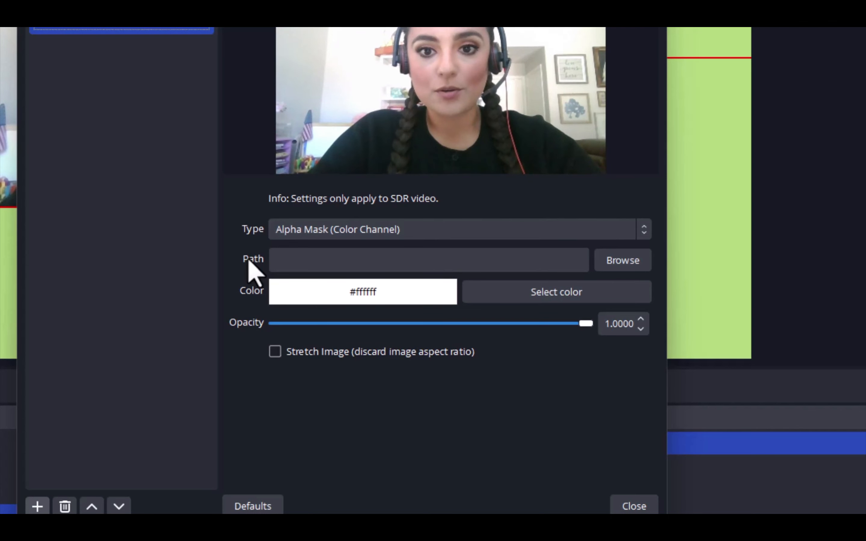
# Load Untitled design.png, the white circle image, as the filter's mask and set its type to Alpha Mask (Alpha Channel)
pyautogui.click(616, 262)
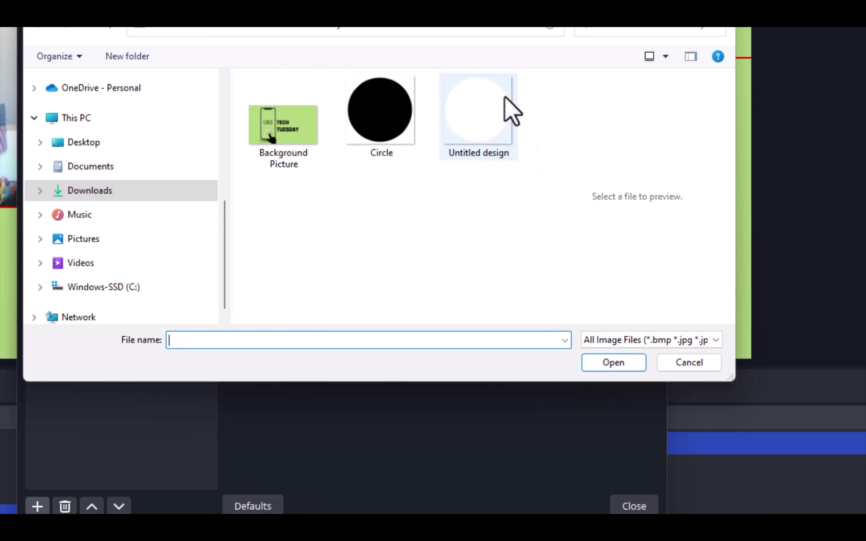
pyautogui.click(480, 95)
pyautogui.click(628, 362)
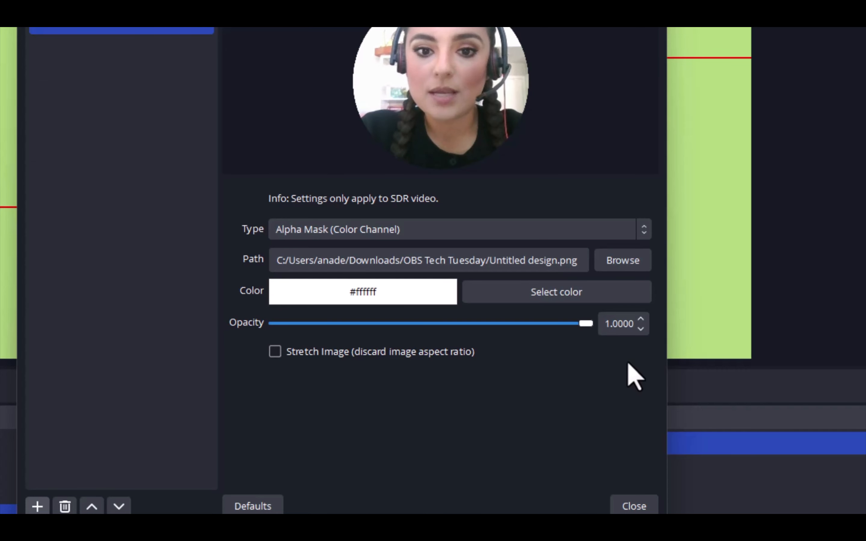
pyautogui.click(604, 229)
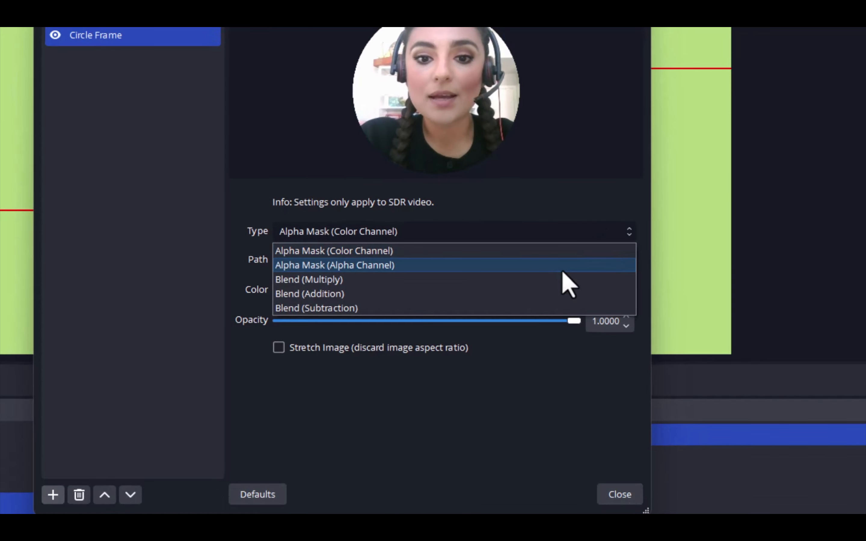
pyautogui.click(563, 270)
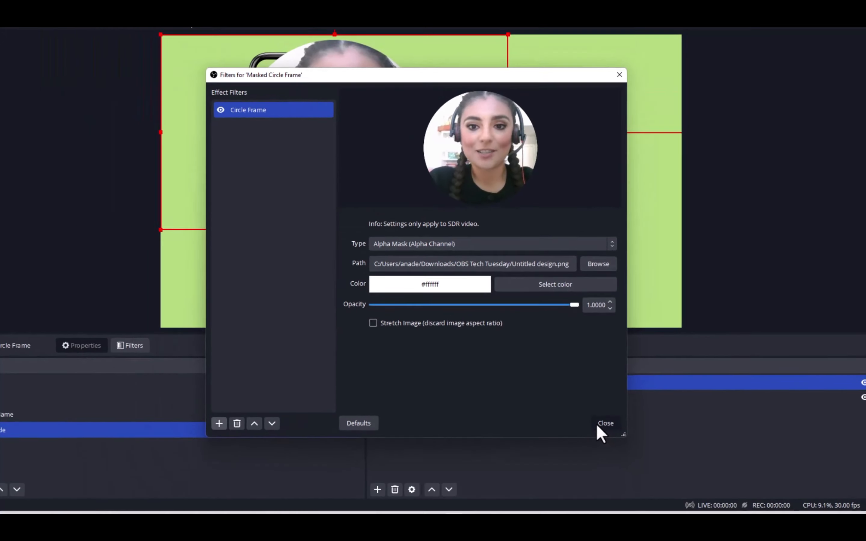
pyautogui.click(598, 425)
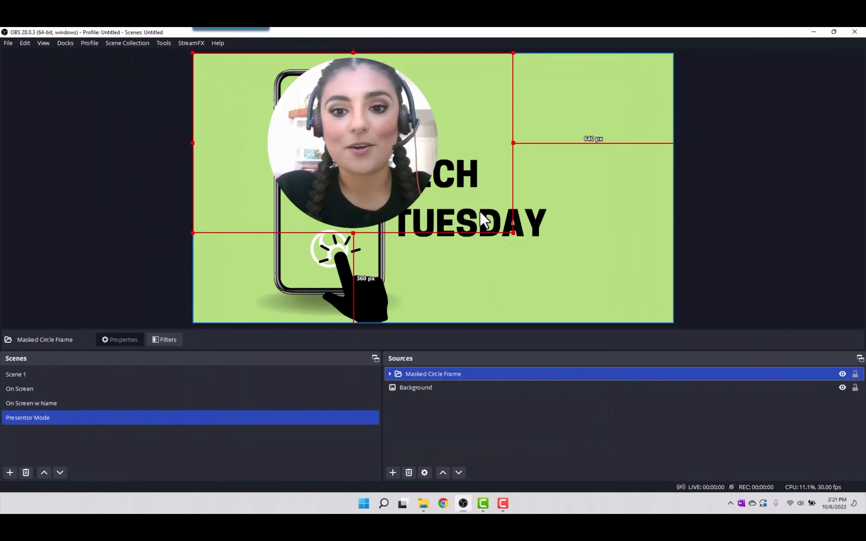
# Shrink the circular camera group and place it in the upper-right corner of the background, about 40 px below the canvas's top edge
pyautogui.moveTo(513, 233); pyautogui.dragTo(367, 168)
pyautogui.moveTo(292, 108); pyautogui.dragTo(595, 115)
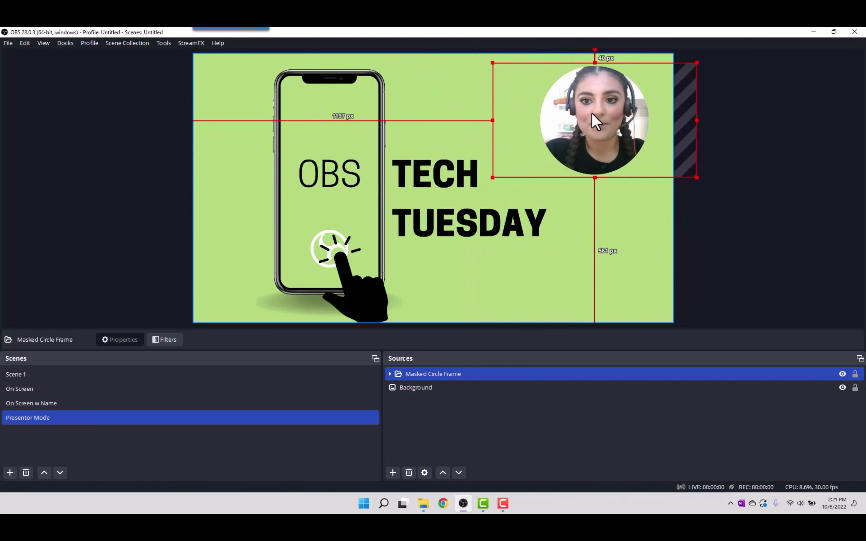
pyautogui.click(591, 193)
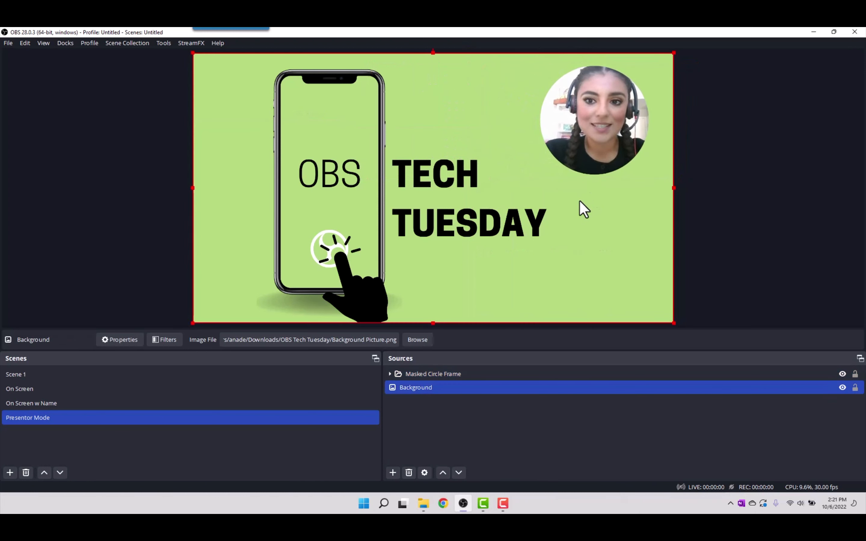